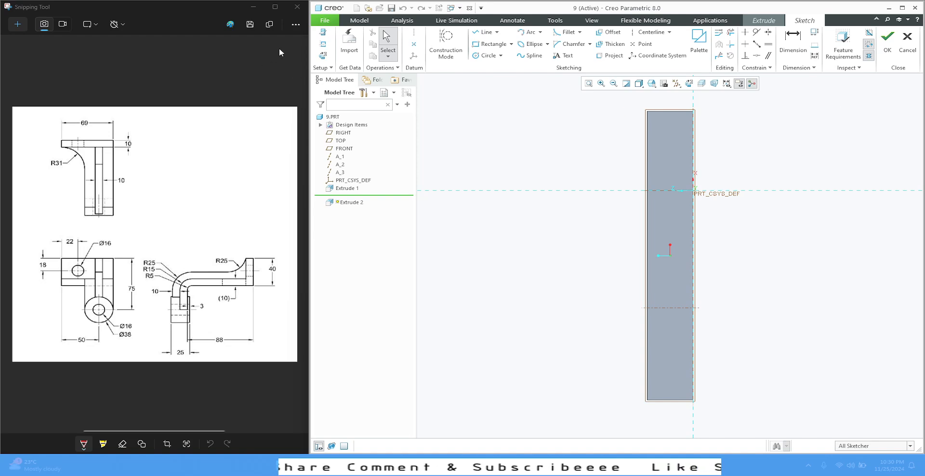
# Step: Reorient the second extrude's section by setting its sketch orientation reference to Top
pyautogui.click(320, 57)
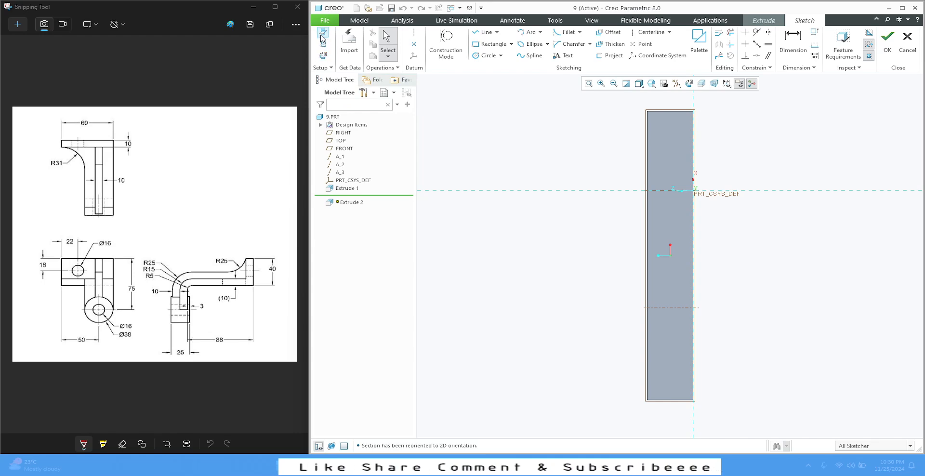
pyautogui.click(322, 32)
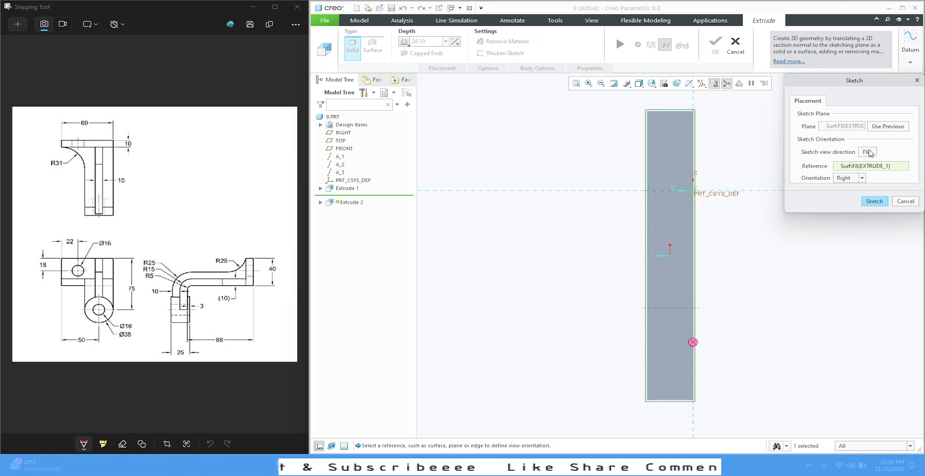
pyautogui.click(863, 178)
pyautogui.click(856, 185)
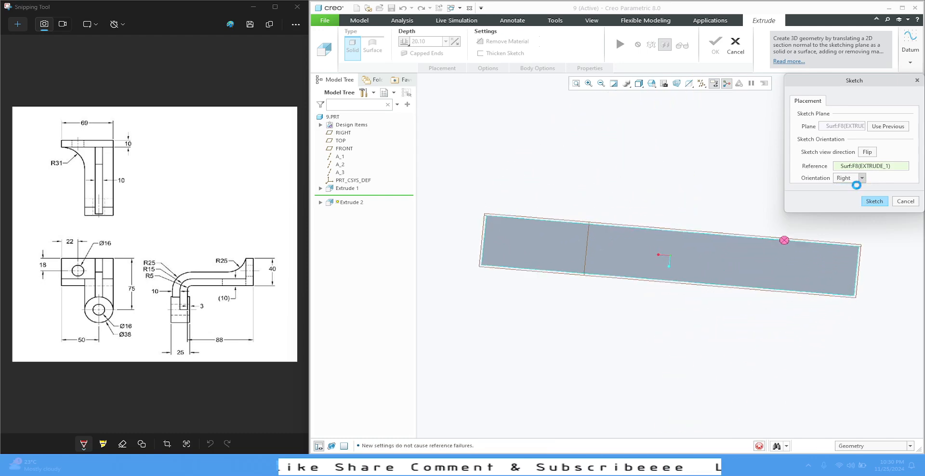
pyautogui.click(874, 202)
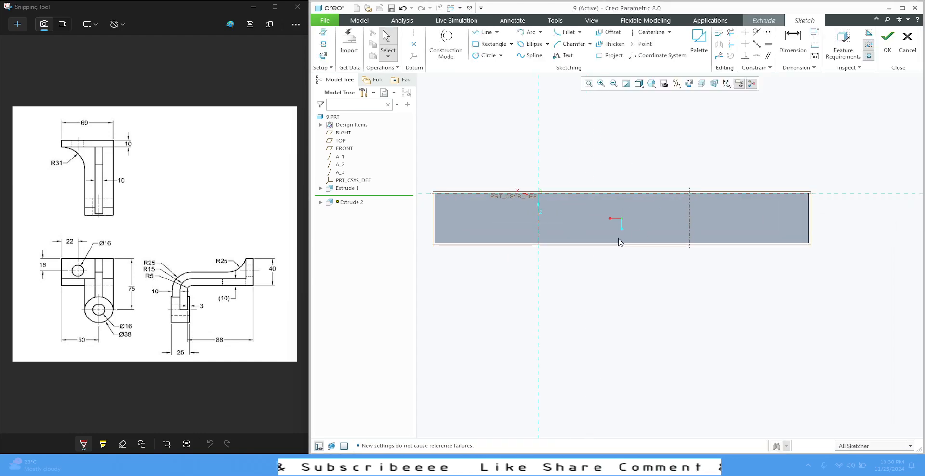
# Step: Project the plate's lower long edge into the sketch as a single edge
pyautogui.scroll(-2, 652, 183)
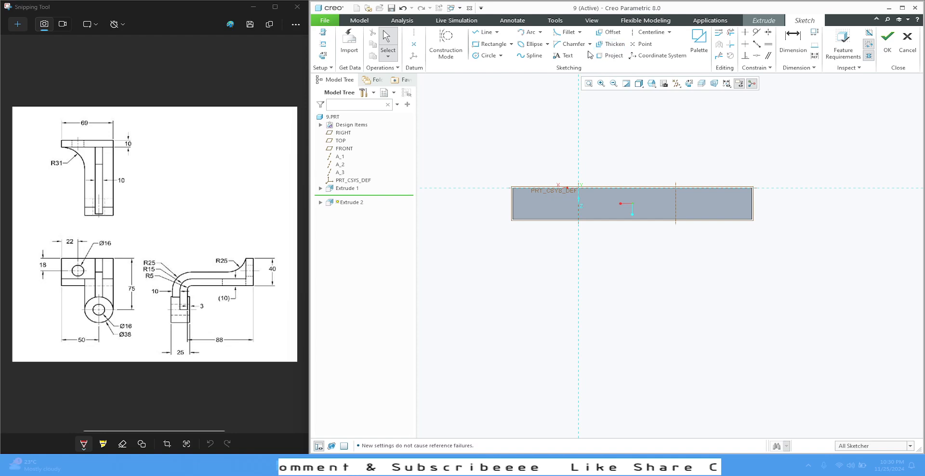
pyautogui.click(610, 55)
pyautogui.click(621, 219)
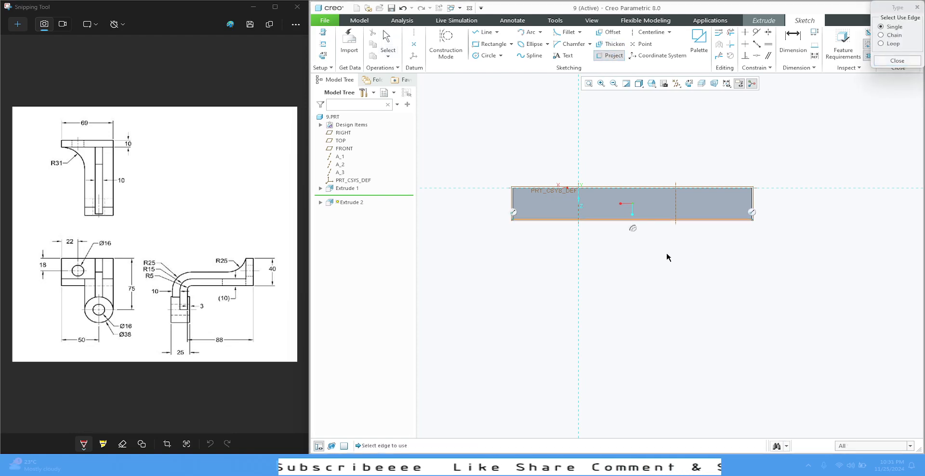
pyautogui.click(902, 61)
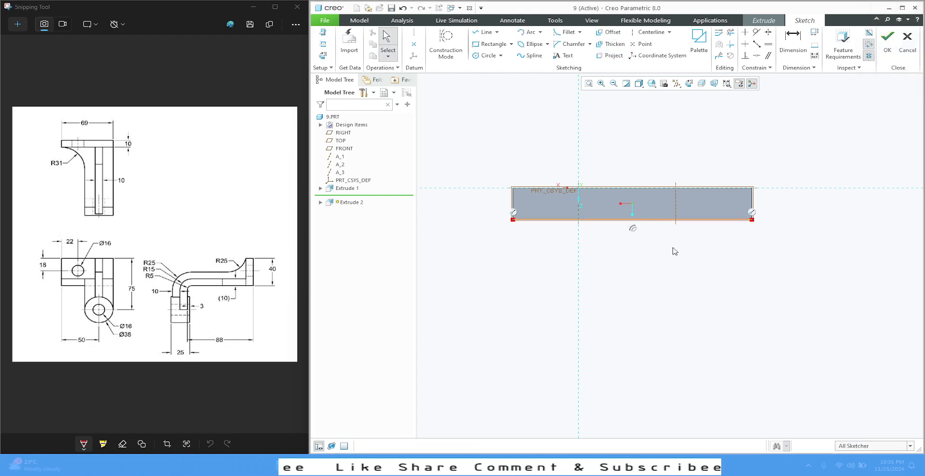
# Step: Sketch three connected lines from the plate's lower right corner: about 57 mm down, 26 mm to the left and 38 mm back up
pyautogui.click(484, 32)
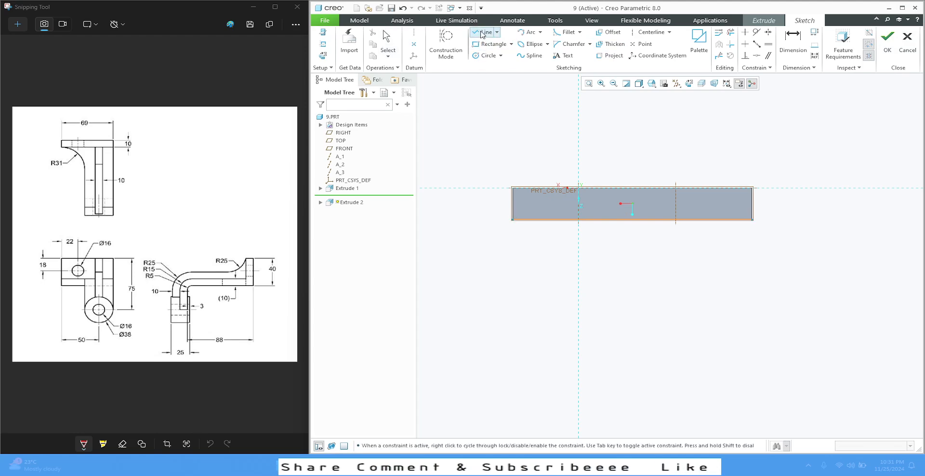
pyautogui.click(752, 220)
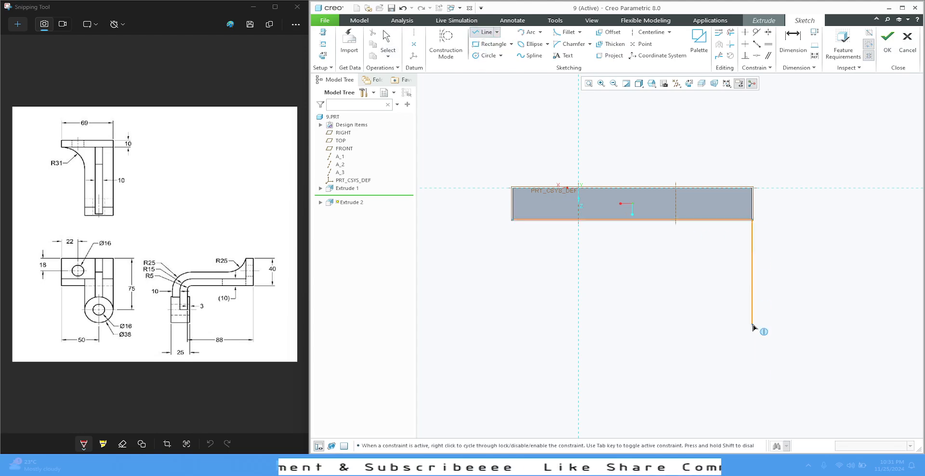
pyautogui.click(753, 399)
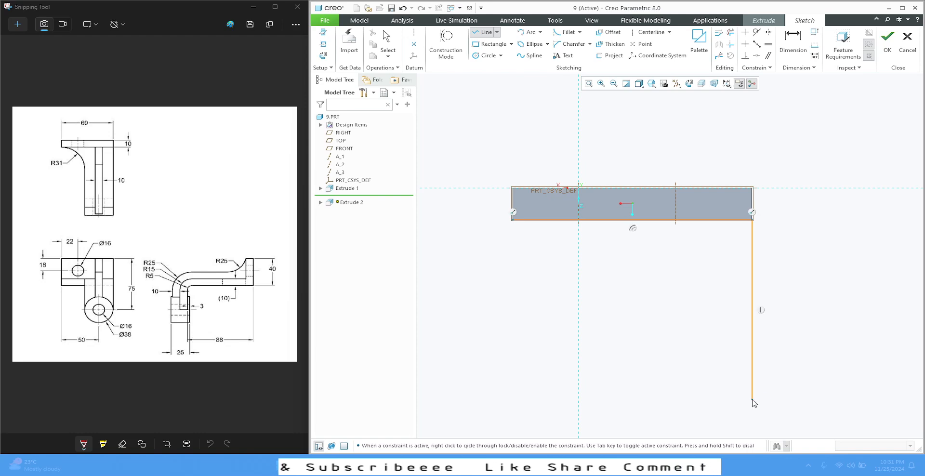
pyautogui.click(661, 399)
pyautogui.click(661, 278)
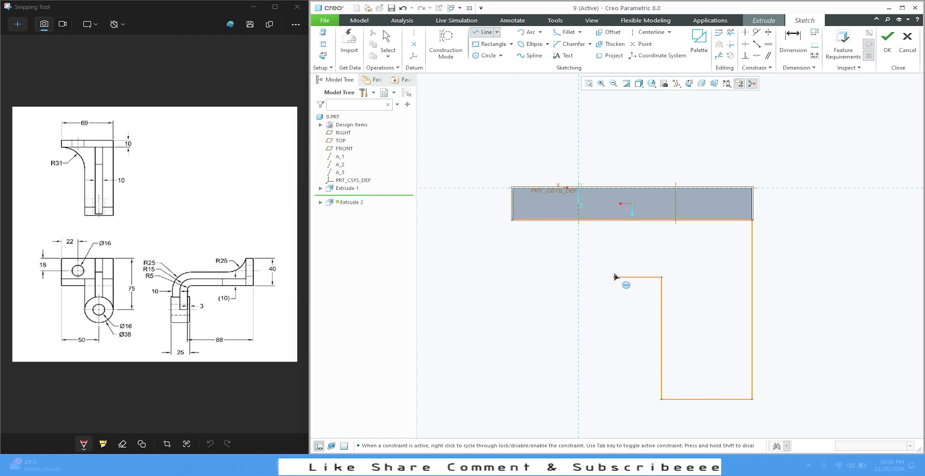
pyautogui.middleClick(618, 275)
# Step: Draw an arc of about 25 mm radius from the plate's lower left corner to the shorter vertical line's upper end, tangent to it
pyautogui.click(525, 34)
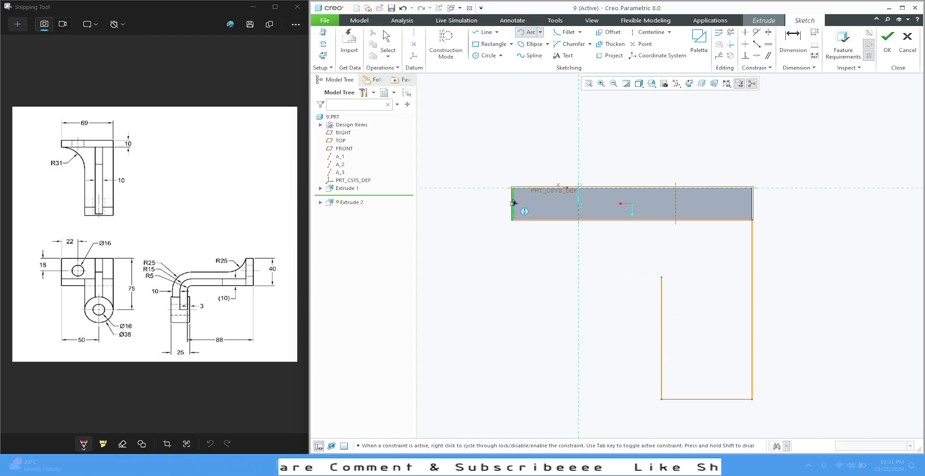
pyautogui.click(512, 224)
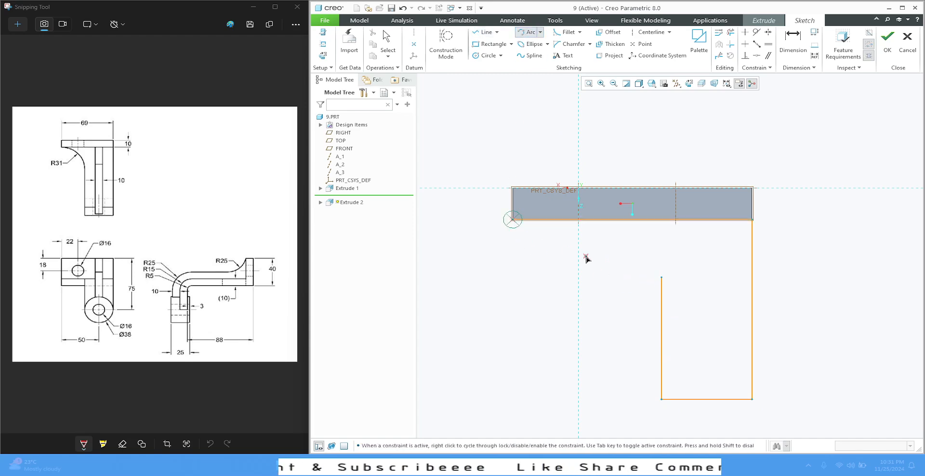
pyautogui.click(663, 277)
pyautogui.click(646, 275)
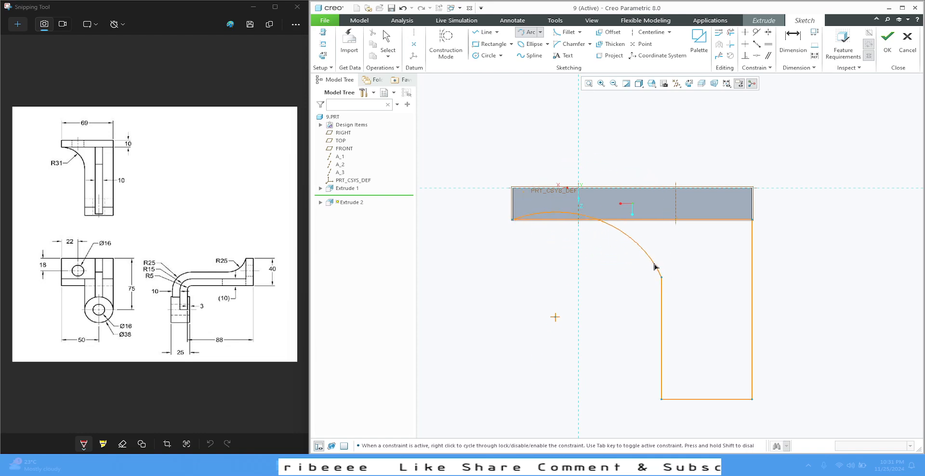
pyautogui.click(661, 263)
pyautogui.middleClick(631, 118)
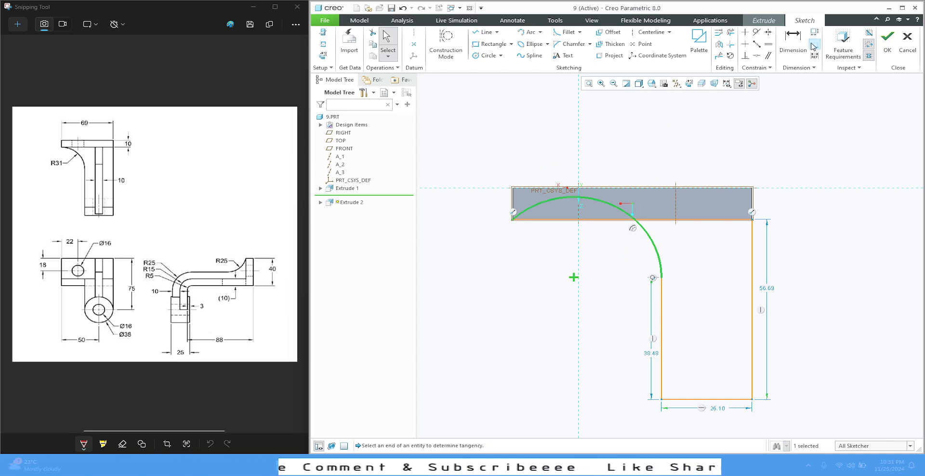
# Step: Dimension the arc's radius and set it to 31 mm
pyautogui.click(793, 41)
pyautogui.click(610, 202)
pyautogui.middleClick(640, 164)
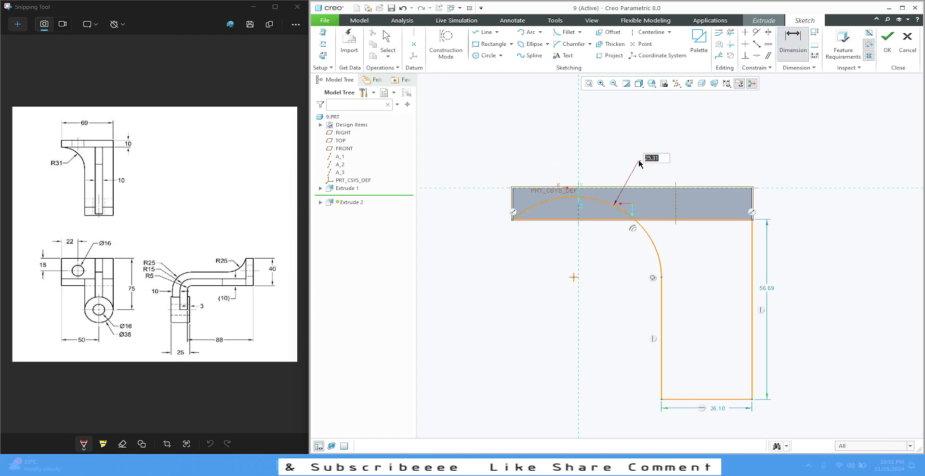
pyautogui.write('31')
pyautogui.press('Return')
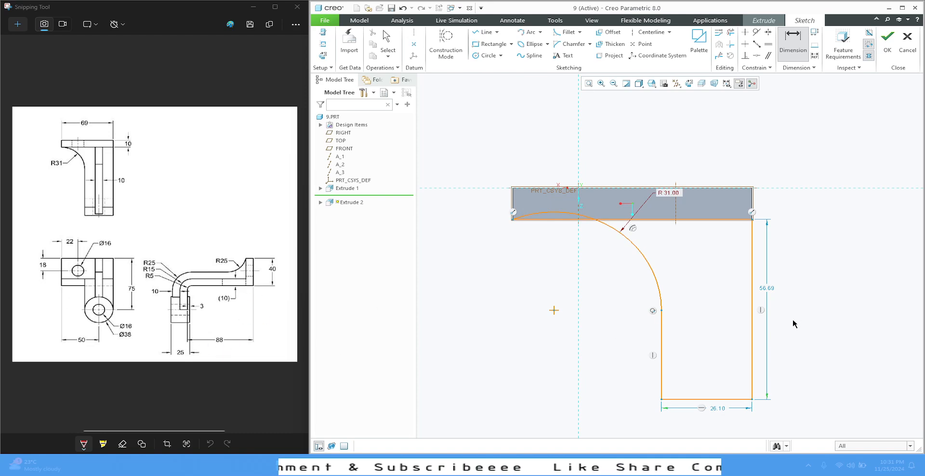
# Step: Set the long vertical line to 78 mm and the bottom line to 38 mm, and finish the sketch
pyautogui.doubleClick(768, 288)
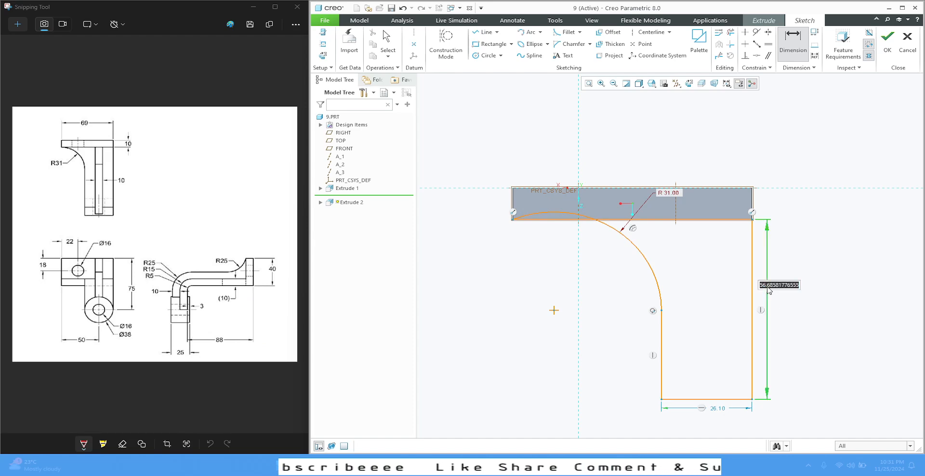
pyautogui.write('78')
pyautogui.press('Return')
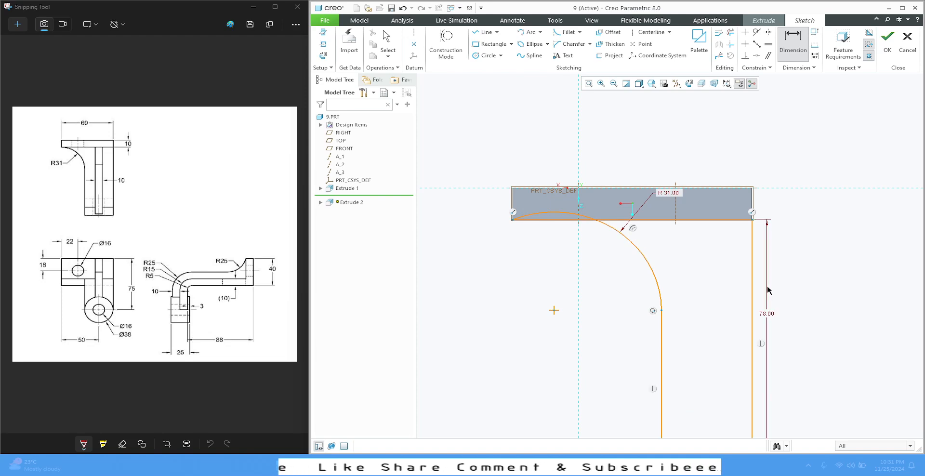
pyautogui.scroll(-3, 543, 222)
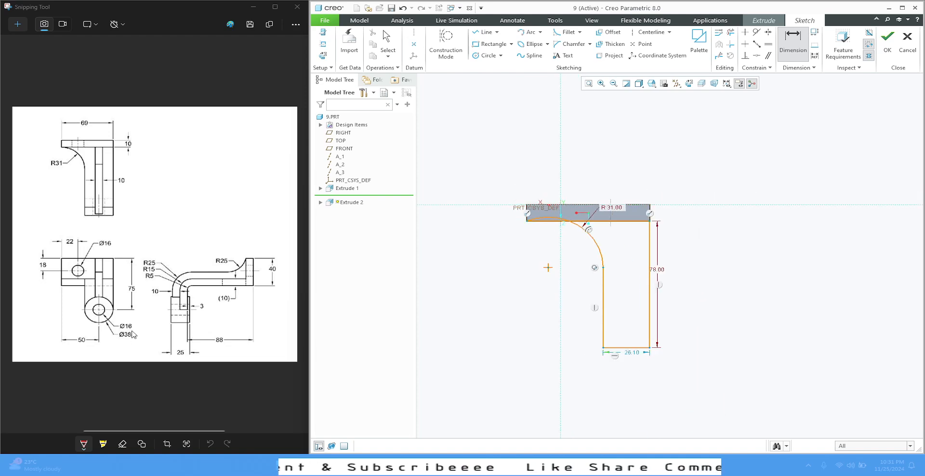
pyautogui.doubleClick(635, 355)
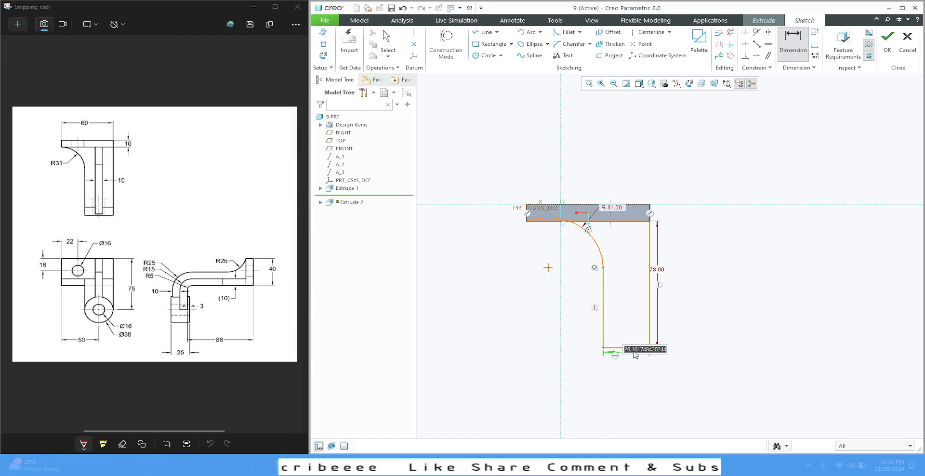
pyautogui.write('358')
pyautogui.press('Return')
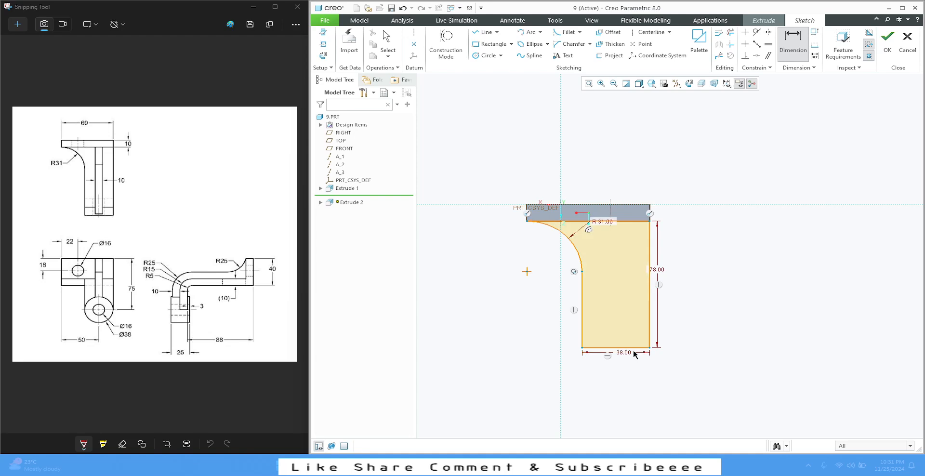
pyautogui.middleClick(731, 285)
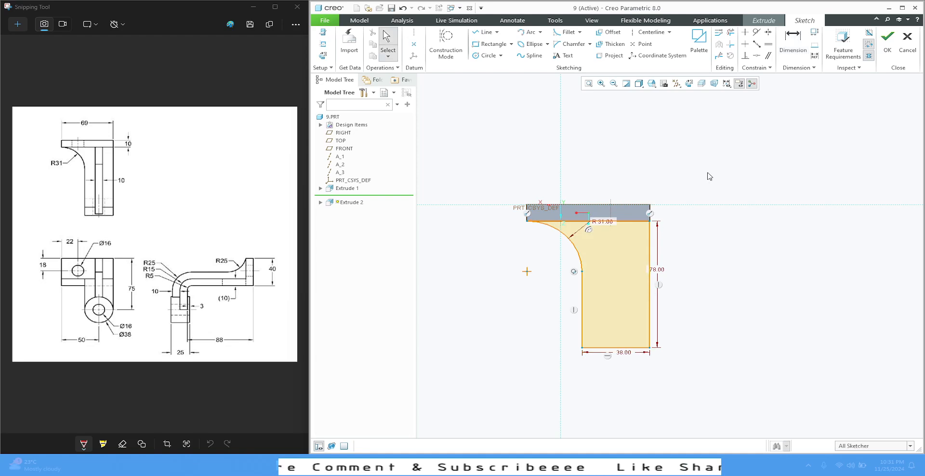
pyautogui.click(887, 41)
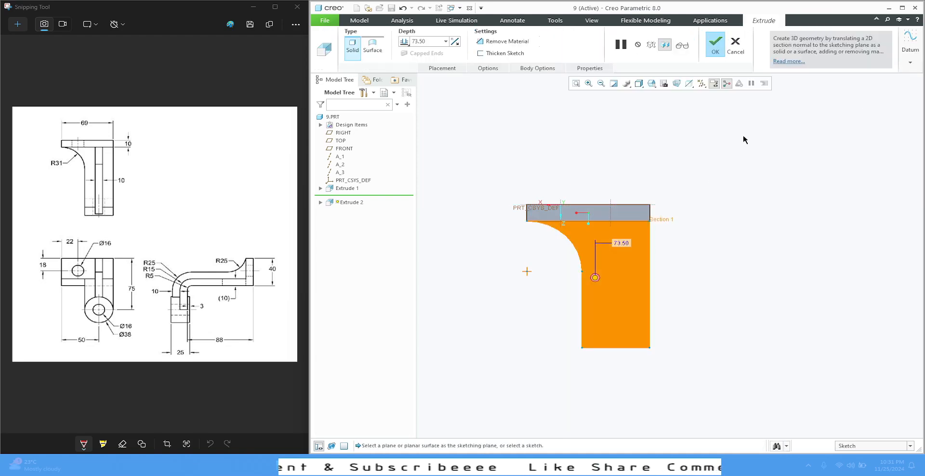
# Step: Reopen the second extrude's section for editing and flip its sketch view direction
pyautogui.click(651, 84)
pyautogui.click(661, 92)
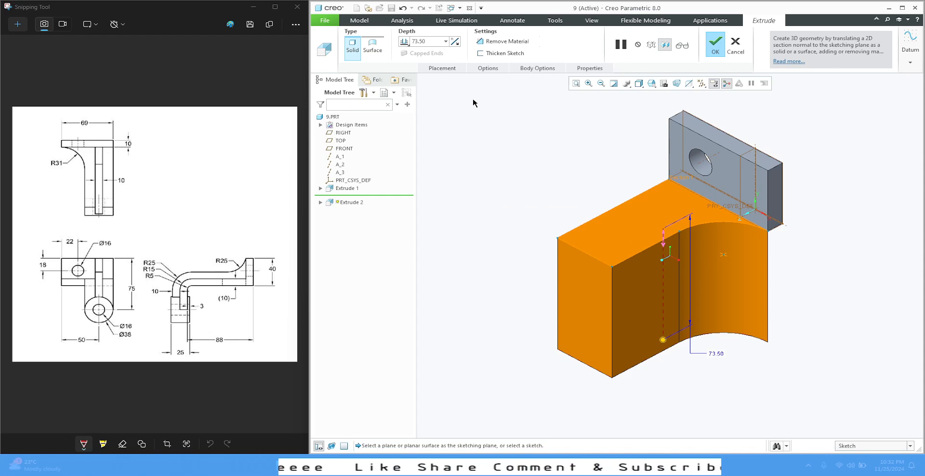
pyautogui.click(445, 71)
pyautogui.click(520, 103)
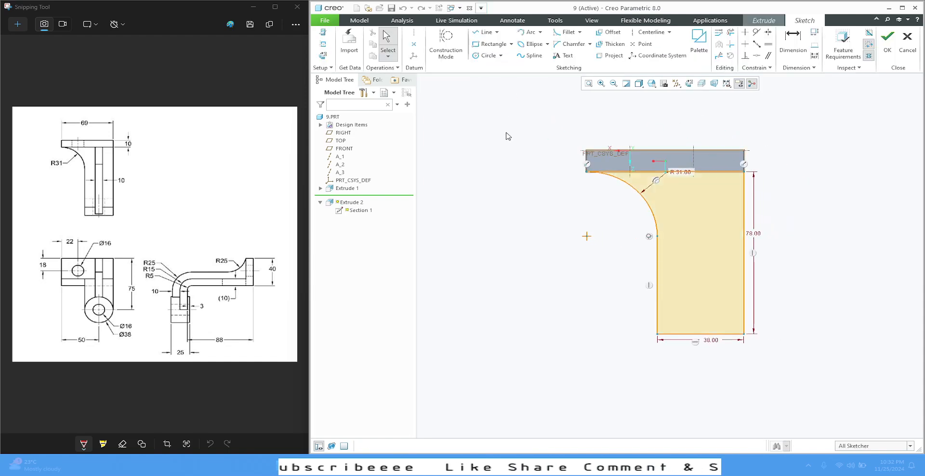
pyautogui.click(323, 32)
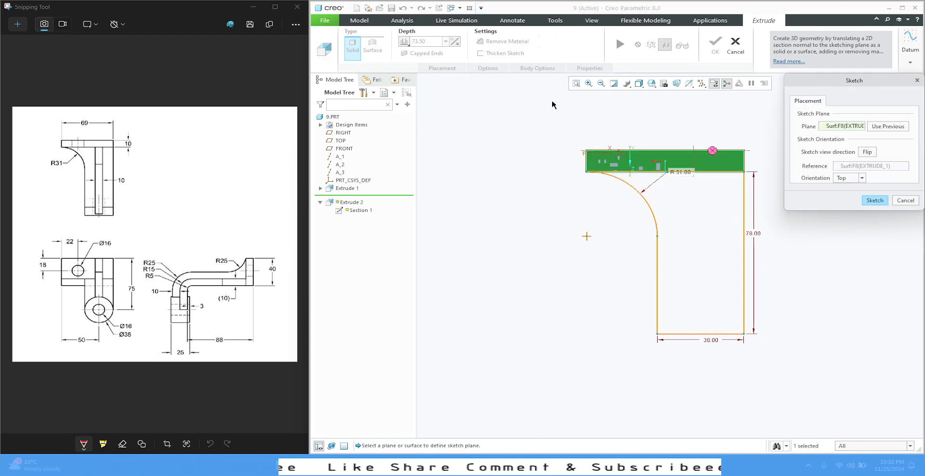
pyautogui.click(870, 153)
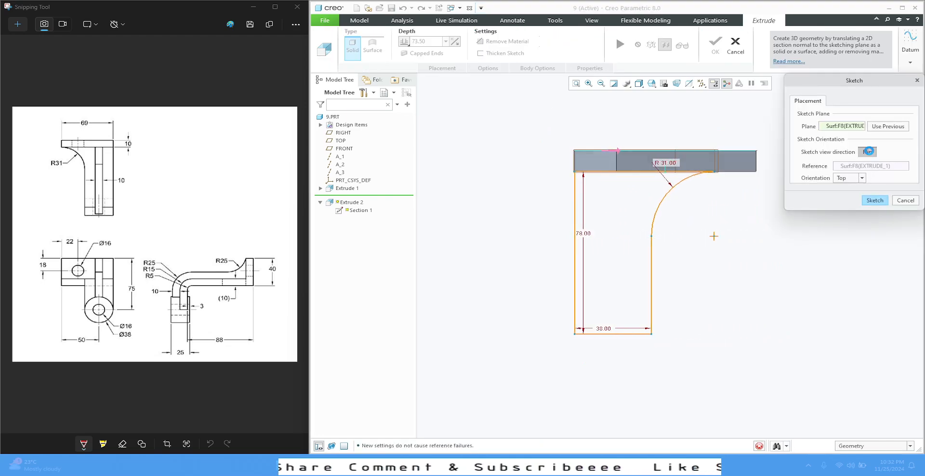
pyautogui.click(876, 203)
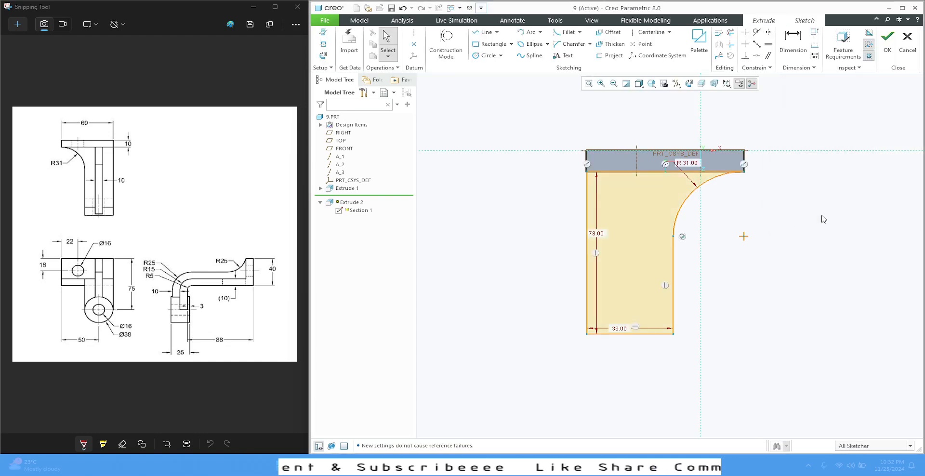
# Step: Delete the arc and the three arm lines, leaving only the projected plate edge in the sketch
pyautogui.scroll(2, 598, 176)
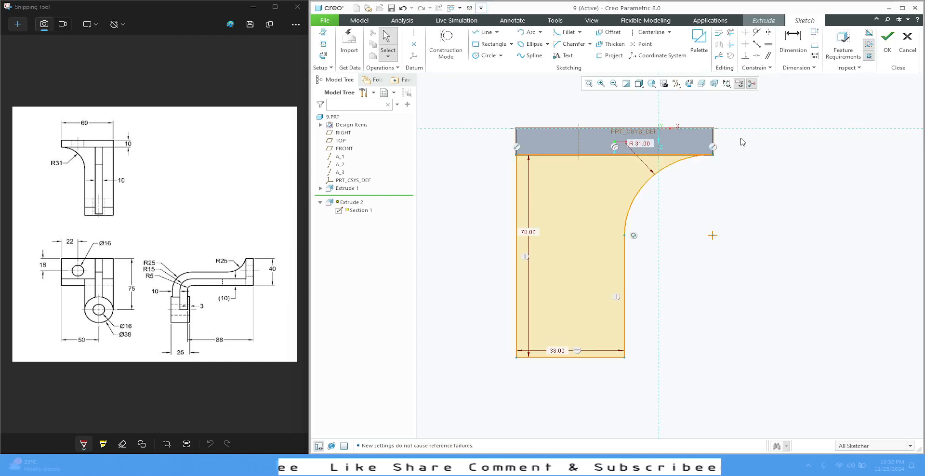
pyautogui.click(647, 187)
pyautogui.press('Delete')
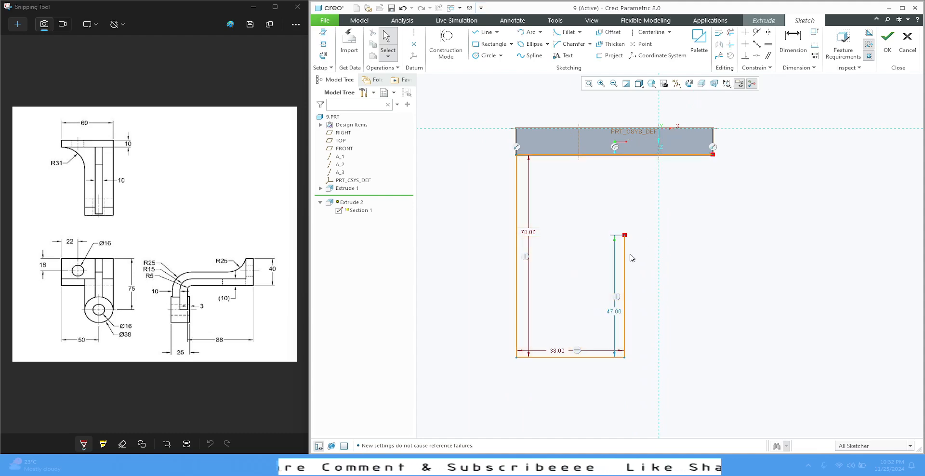
pyautogui.click(624, 277)
pyautogui.press('Delete')
pyautogui.click(597, 357)
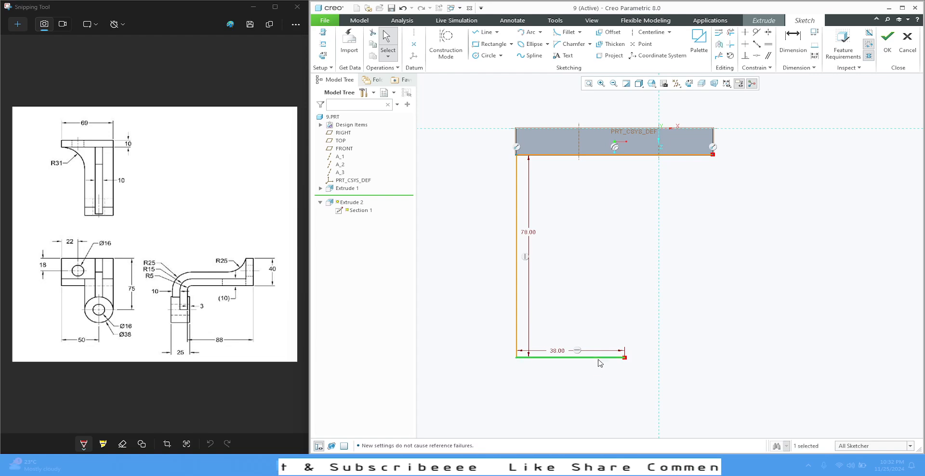
pyautogui.press('Delete')
pyautogui.click(517, 207)
pyautogui.press('Delete')
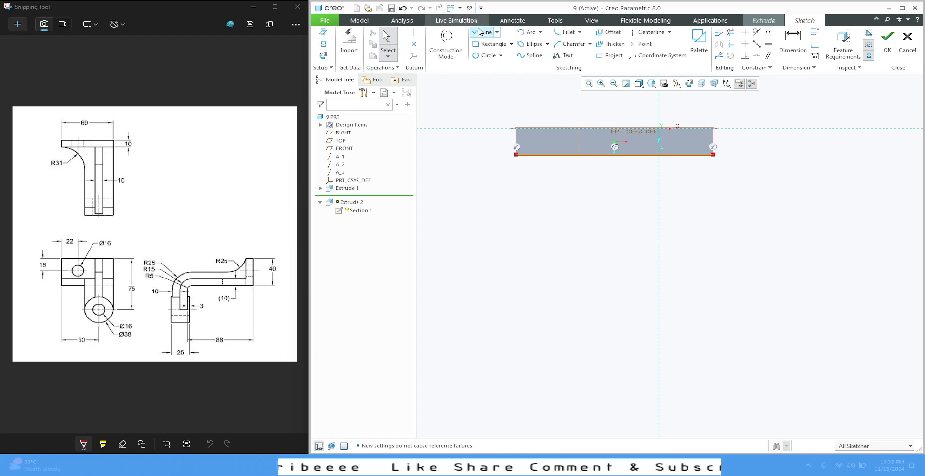
# Step: In the flipped view, sketch a vertical, a horizontal and a shorter upward line, starting from the plate's lower right corner
pyautogui.click(486, 32)
pyautogui.click(713, 154)
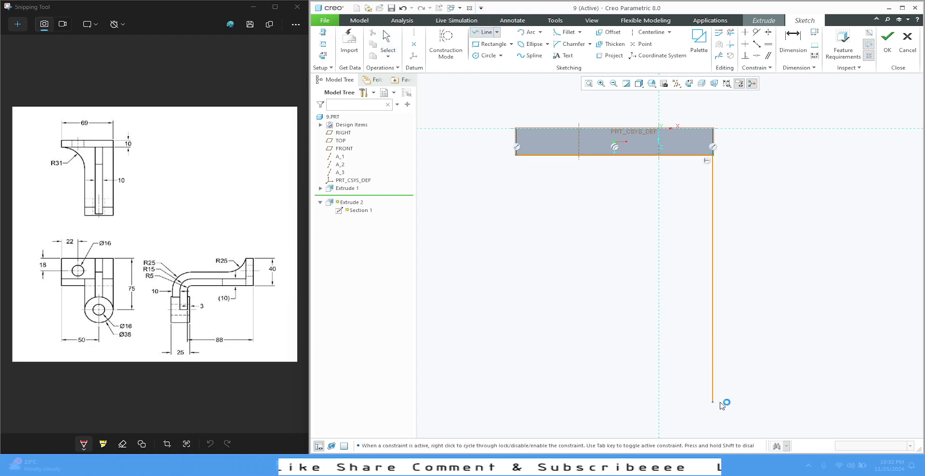
pyautogui.click(712, 401)
pyautogui.click(627, 402)
pyautogui.click(627, 251)
pyautogui.middleClick(591, 227)
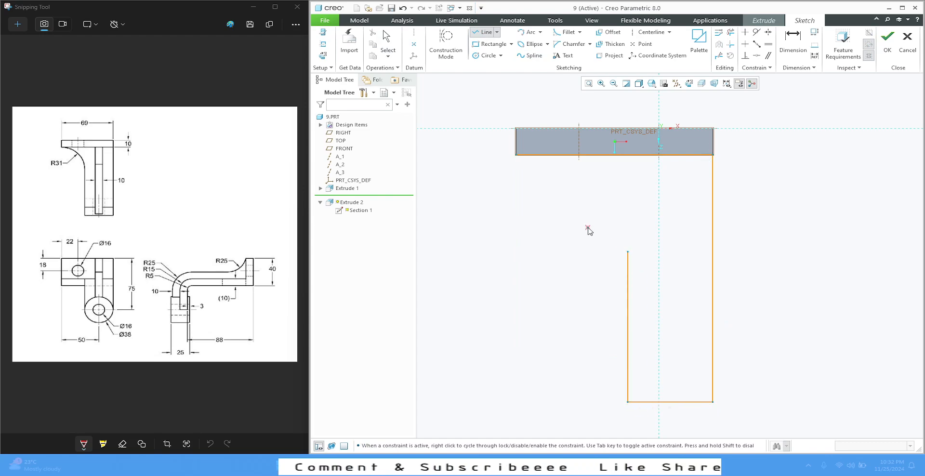
# Step: Draw a tangent arc from the shorter vertical line's upper end to the plate's lower edge and set its radius to 31 mm
pyautogui.click(528, 32)
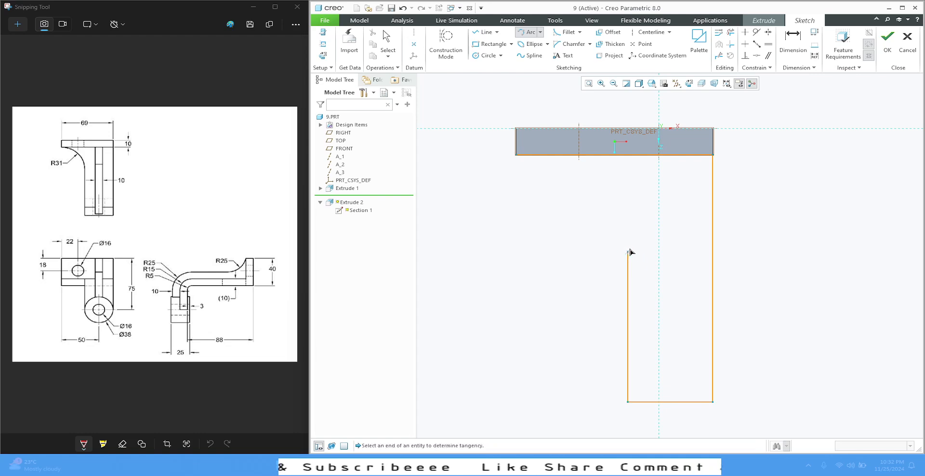
pyautogui.click(627, 251)
pyautogui.click(519, 162)
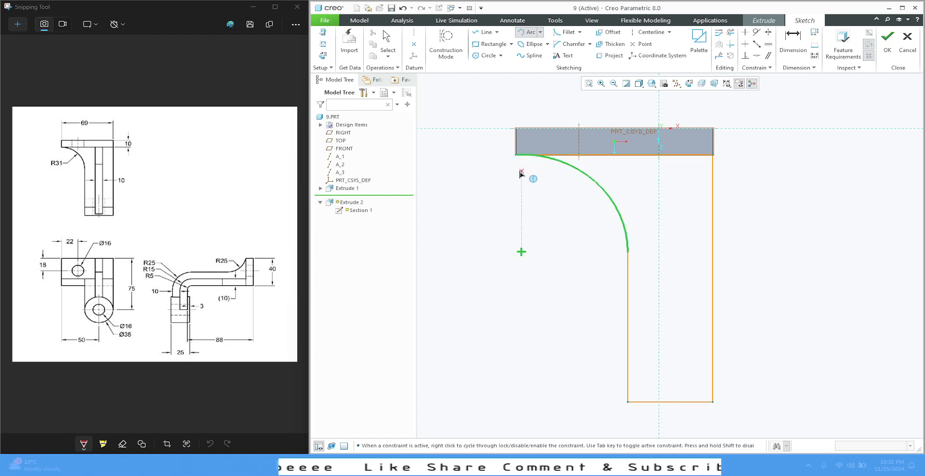
pyautogui.middleClick(542, 188)
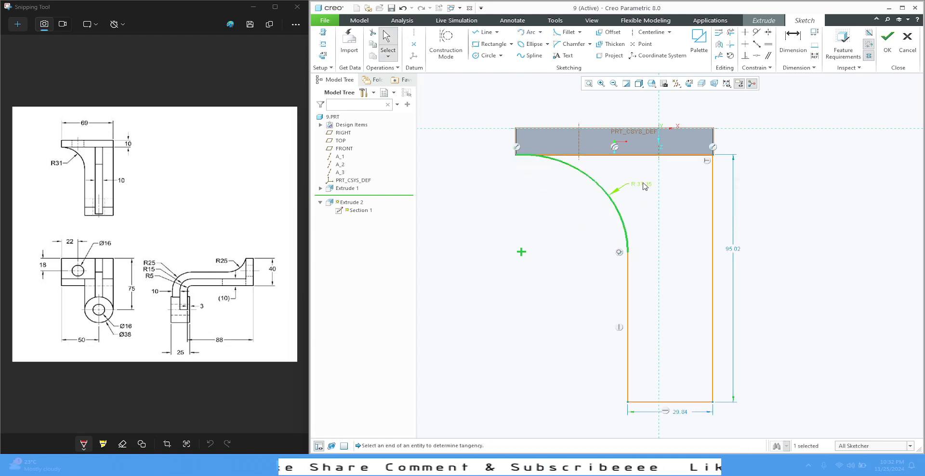
pyautogui.doubleClick(645, 185)
pyautogui.write('31')
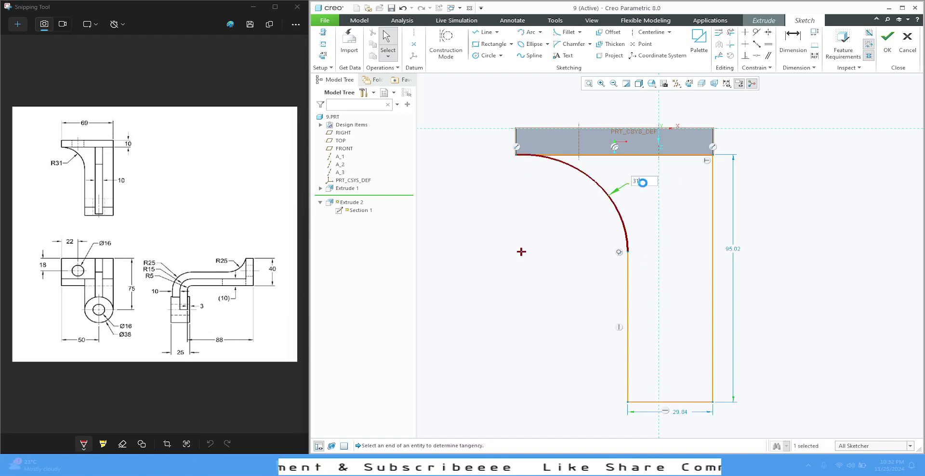
pyautogui.press('Return')
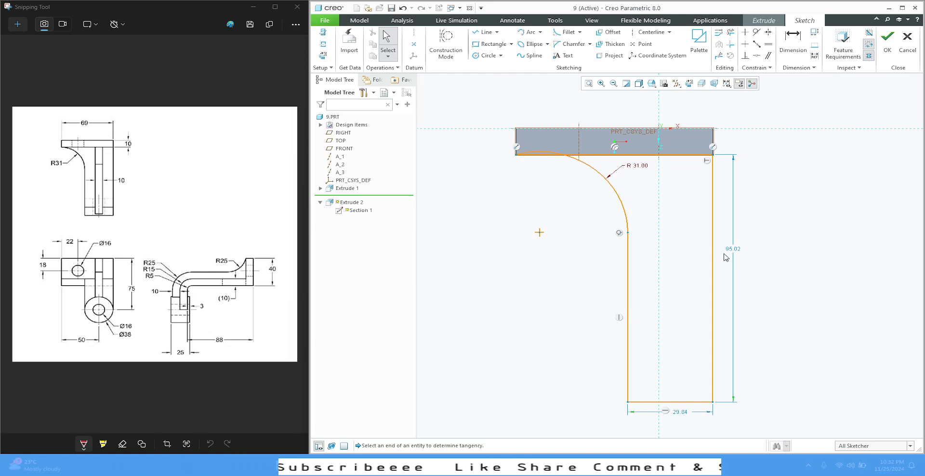
# Step: Set the arm's long vertical line to 78 mm and its bottom line to 38 mm, and accept the section
pyautogui.doubleClick(730, 249)
pyautogui.write('78')
pyautogui.press('Return')
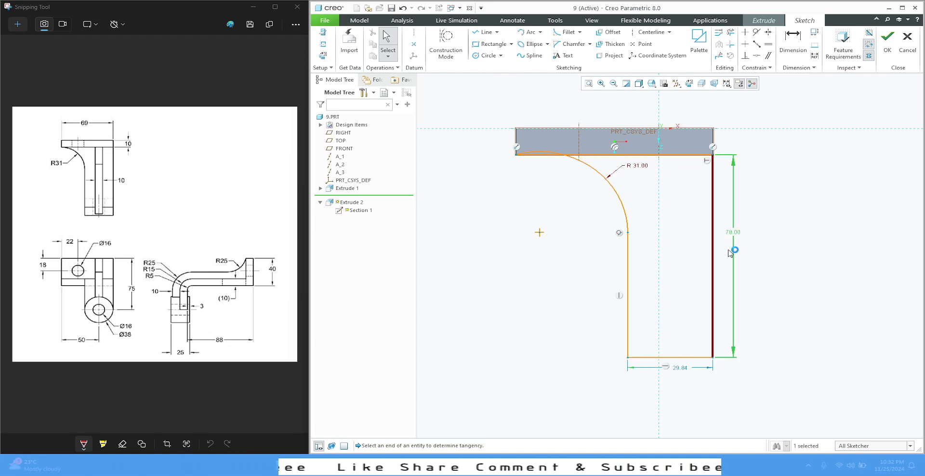
pyautogui.doubleClick(684, 369)
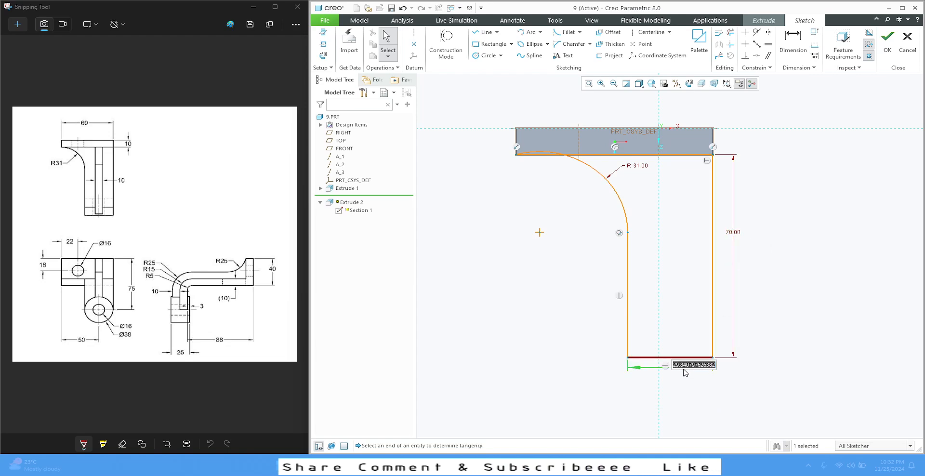
pyautogui.write('38')
pyautogui.press('Return')
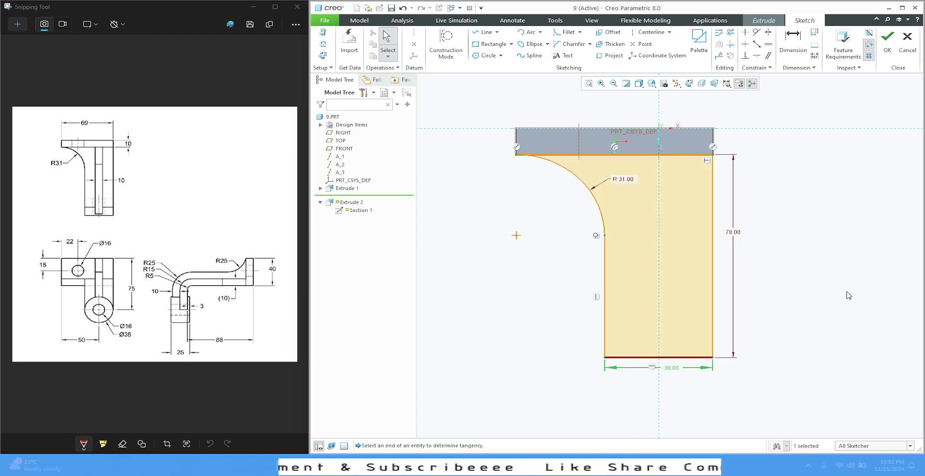
pyautogui.click(888, 39)
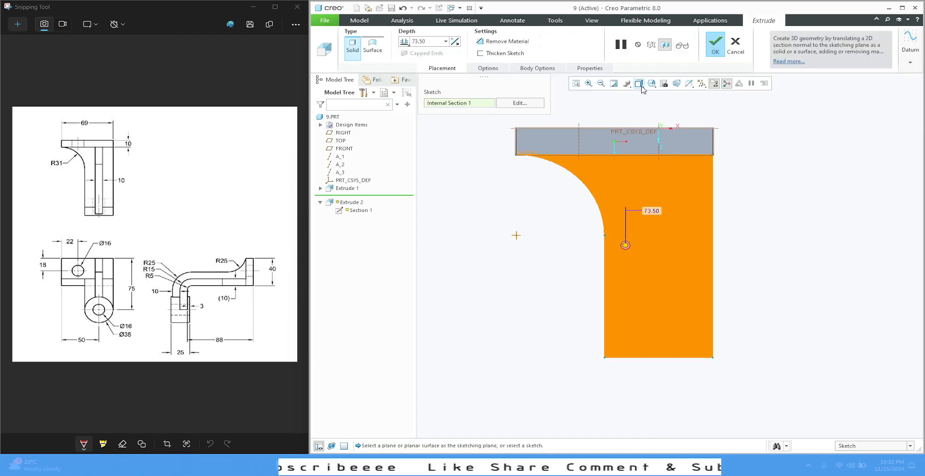
# Step: Extrude the arm profile to a depth of 10 mm and complete the feature
pyautogui.click(641, 87)
pyautogui.click(652, 94)
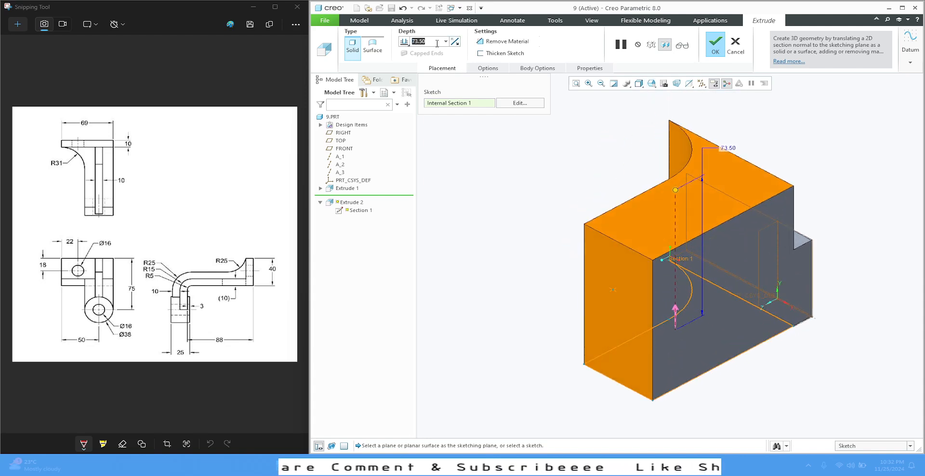
pyautogui.write('10')
pyautogui.press('Return')
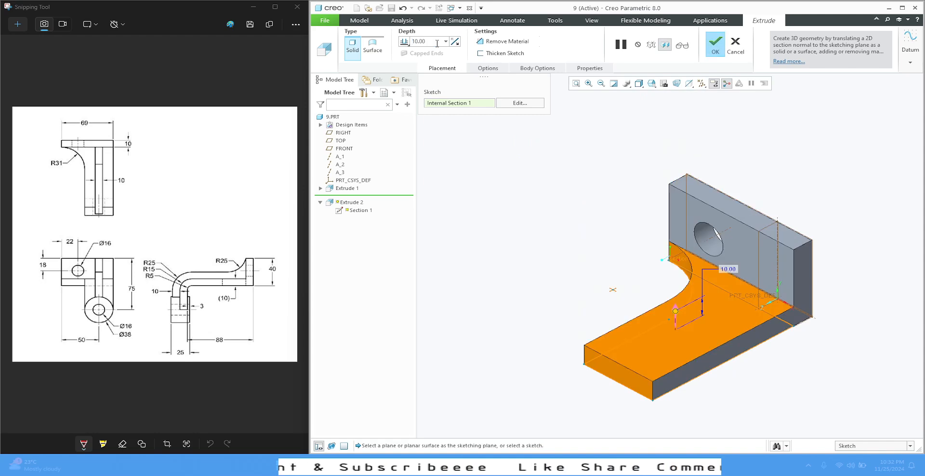
pyautogui.moveTo(559, 196)
pyautogui.mouseDown(button='middle')
pyautogui.moveTo(547, 155)
pyautogui.moveTo(543, 177)
pyautogui.moveTo(561, 177)
pyautogui.moveTo(568, 196)
pyautogui.moveTo(558, 203)
pyautogui.mouseUp(button='middle')
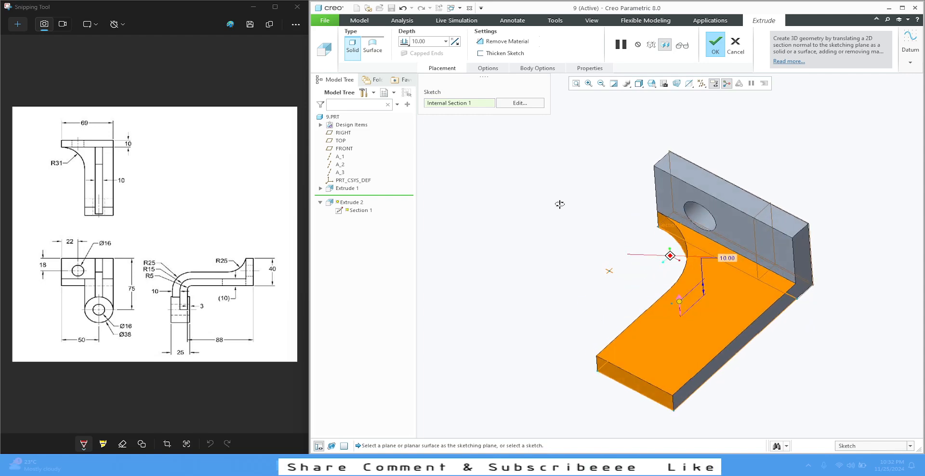
pyautogui.click(716, 44)
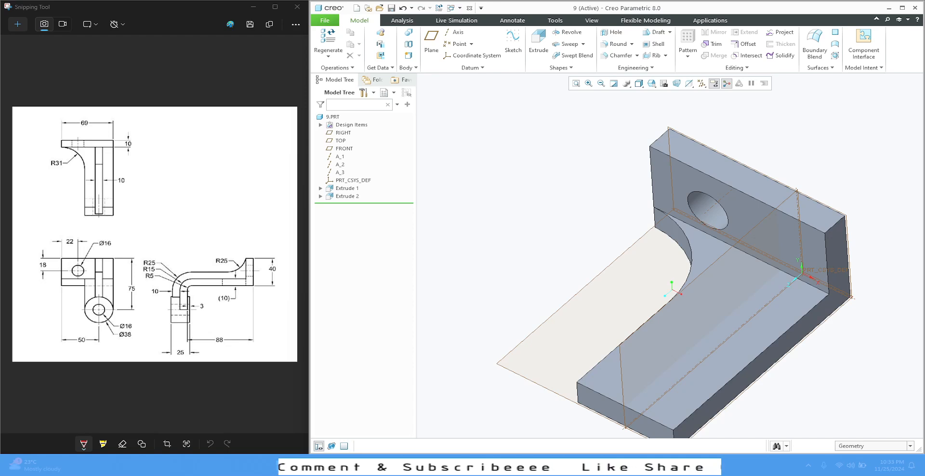
# Step: Start a new extrude sketched on the arm's free end face, with the Rectangle tool active
pyautogui.scroll(-1, 638, 182)
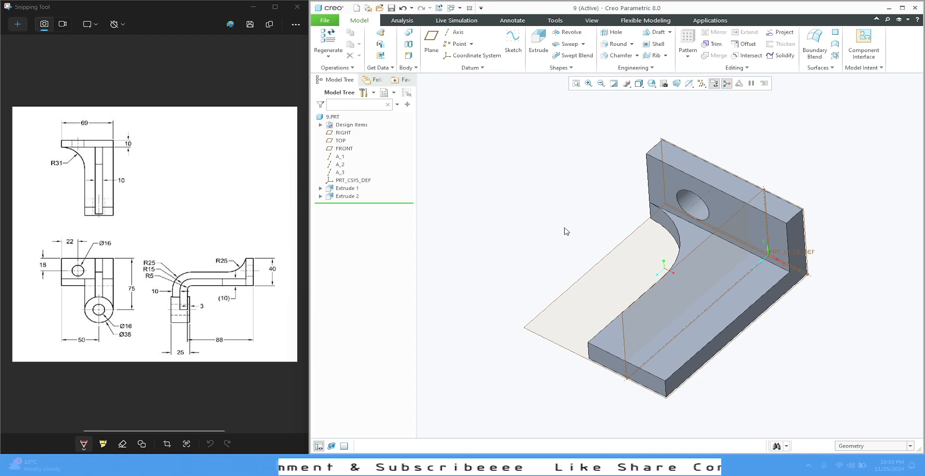
pyautogui.moveTo(590, 189); pyautogui.dragTo(594, 164, button='middle')
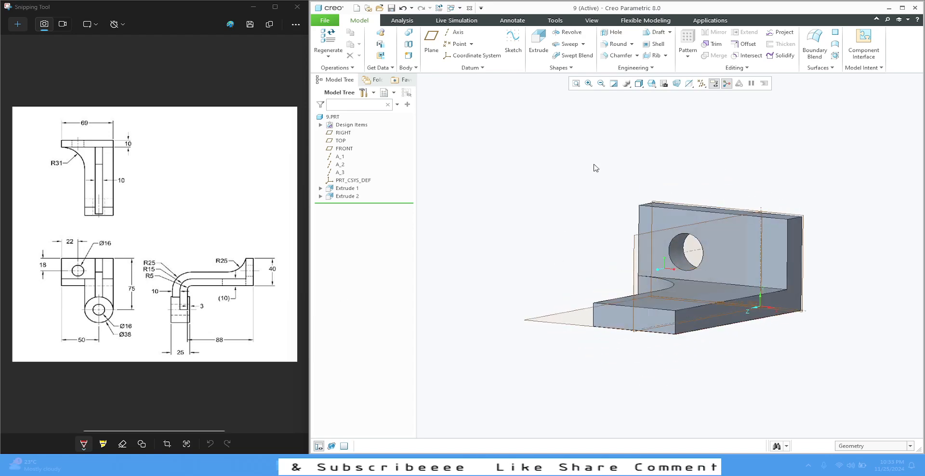
pyautogui.click(641, 324)
pyautogui.click(670, 292)
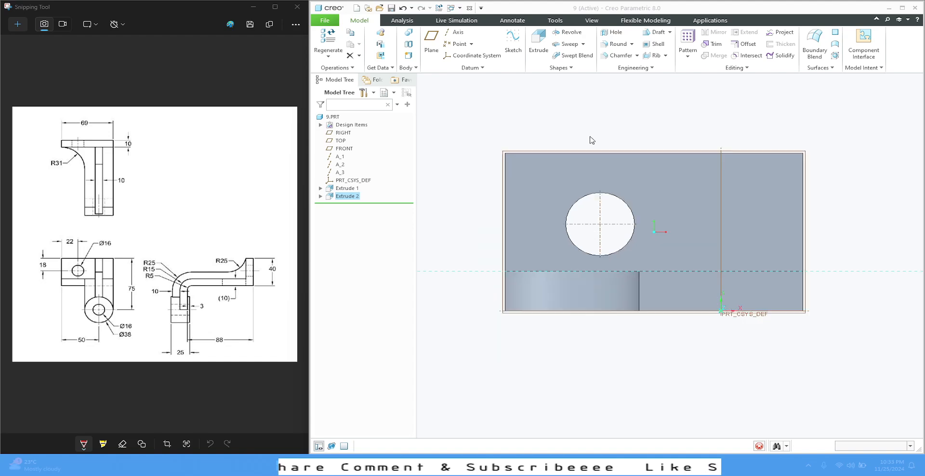
pyautogui.scroll(-4, 698, 226)
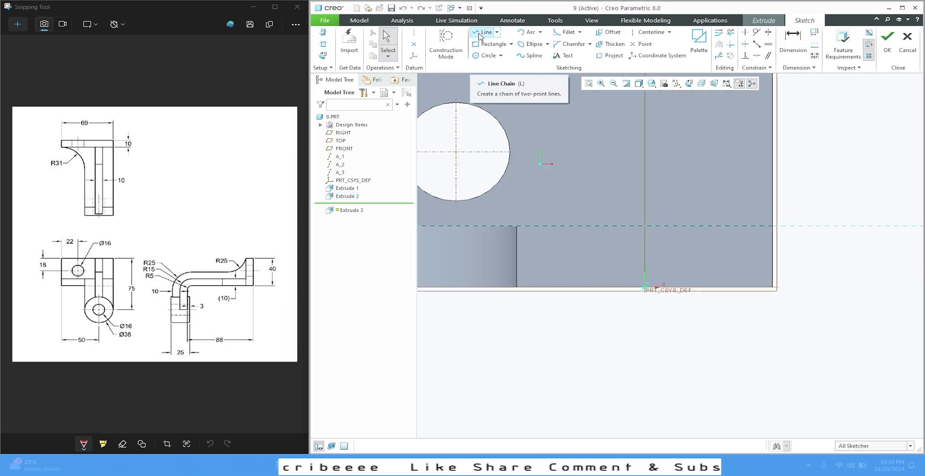
pyautogui.click(497, 48)
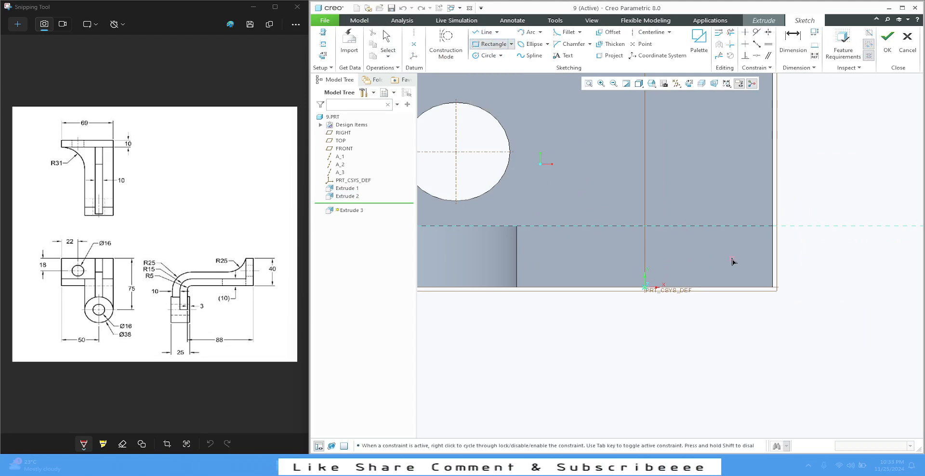
pyautogui.click(773, 226)
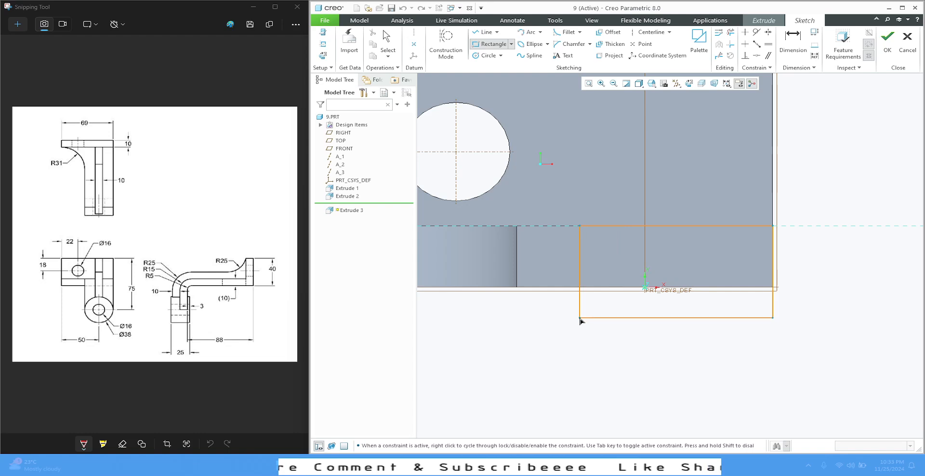
pyautogui.scroll(-3, 572, 141)
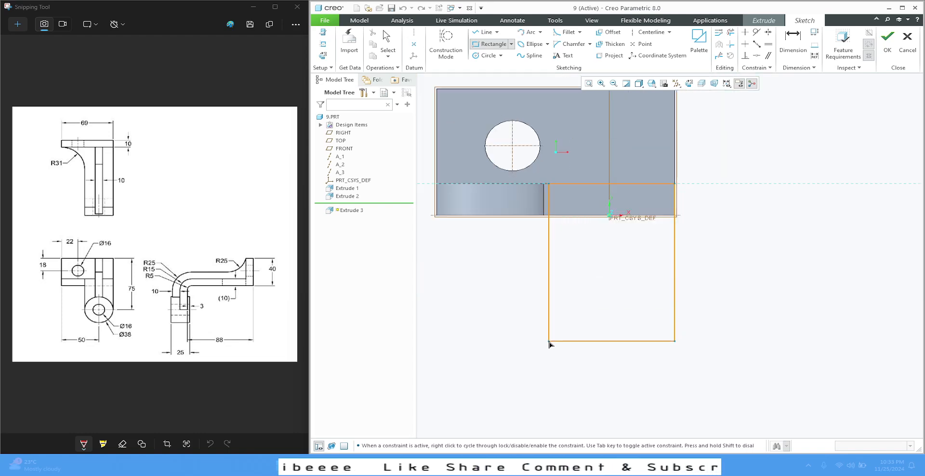
pyautogui.middleClick(550, 344)
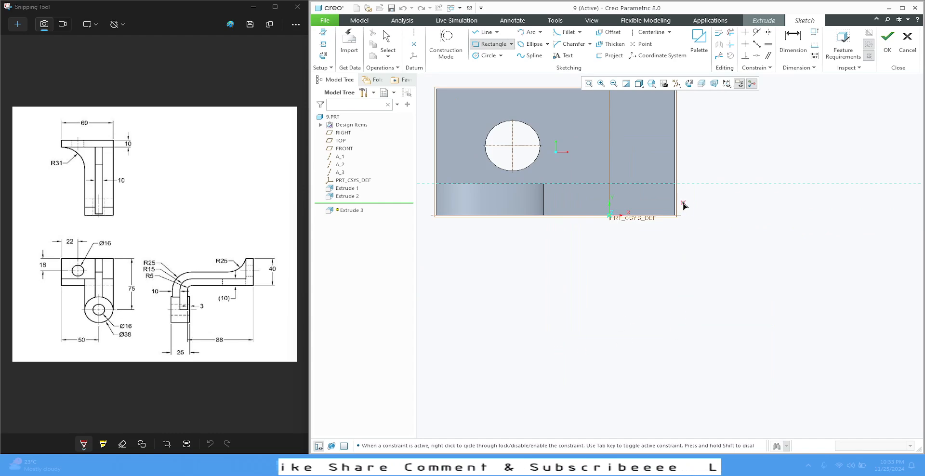
pyautogui.scroll(-3, 711, 233)
pyautogui.scroll(3, 686, 264)
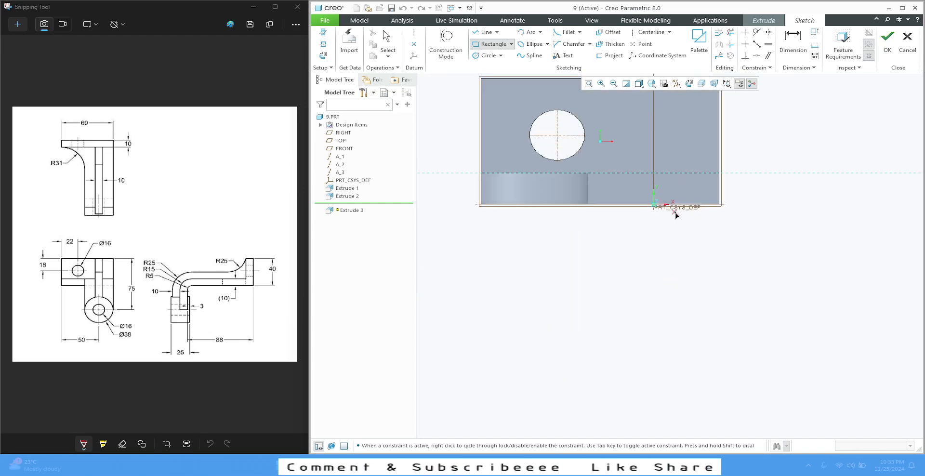
# Step: Sketch a rectangle about 33 mm wide and 57 mm tall, running downward from the arm end face's upper right corner
pyautogui.click(719, 172)
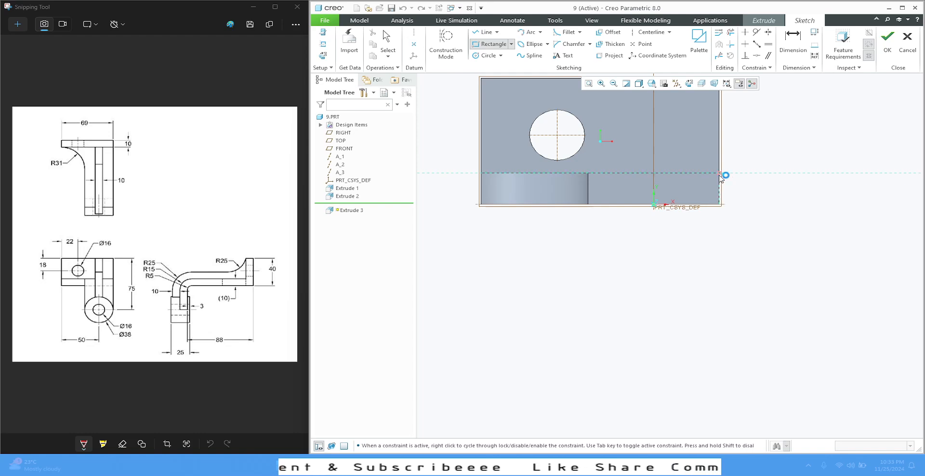
pyautogui.click(606, 352)
pyautogui.middleClick(550, 288)
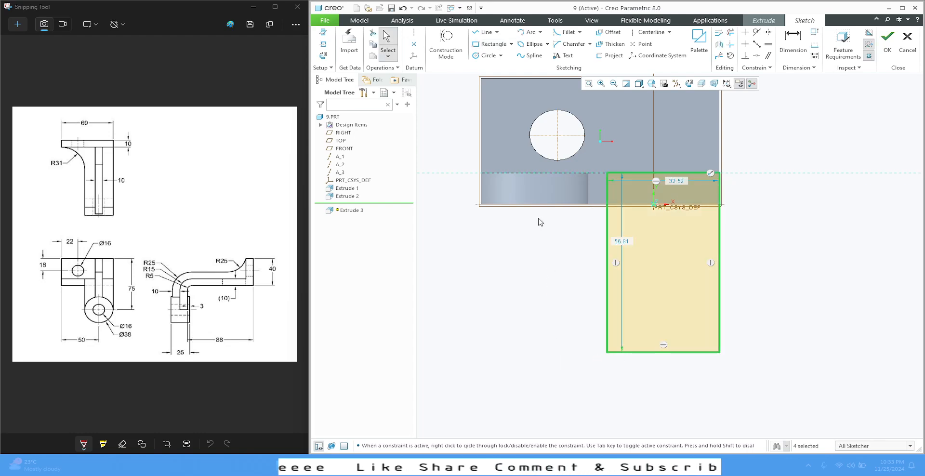
# Step: Close the rectangle's lower end with a tangent semicircular arc of about 16 mm radius and trim away the straight bottom line
pyautogui.click(528, 33)
pyautogui.click(608, 355)
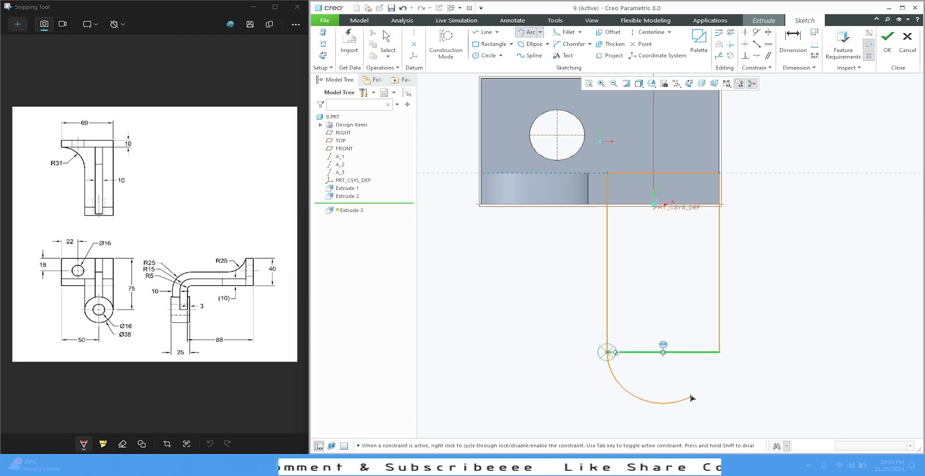
pyautogui.click(723, 356)
pyautogui.middleClick(775, 281)
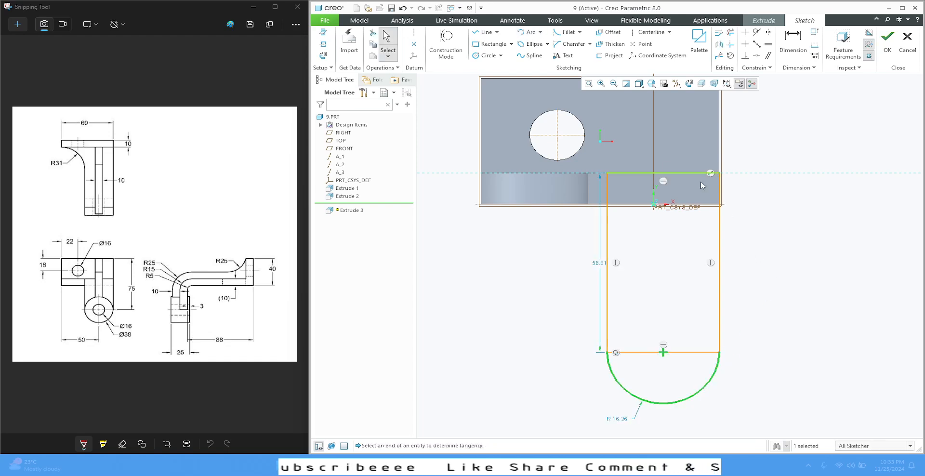
pyautogui.click(732, 32)
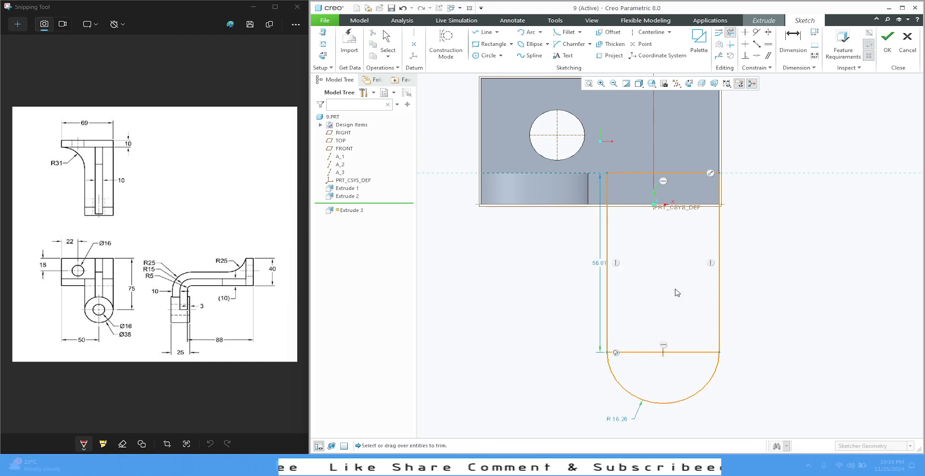
pyautogui.moveTo(678, 290); pyautogui.dragTo(673, 361)
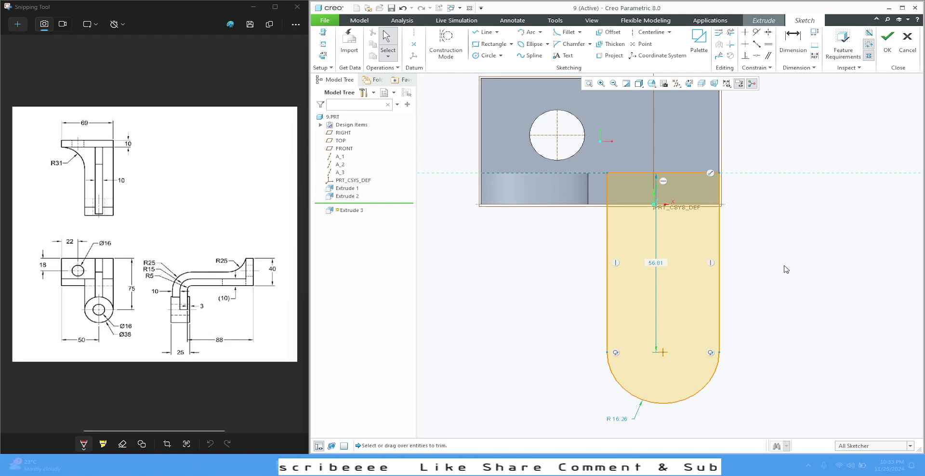
# Step: Dimension the vertical distance from the plate's upper edge to the arc's centre as 75 mm
pyautogui.click(790, 59)
pyautogui.scroll(1, 489, 350)
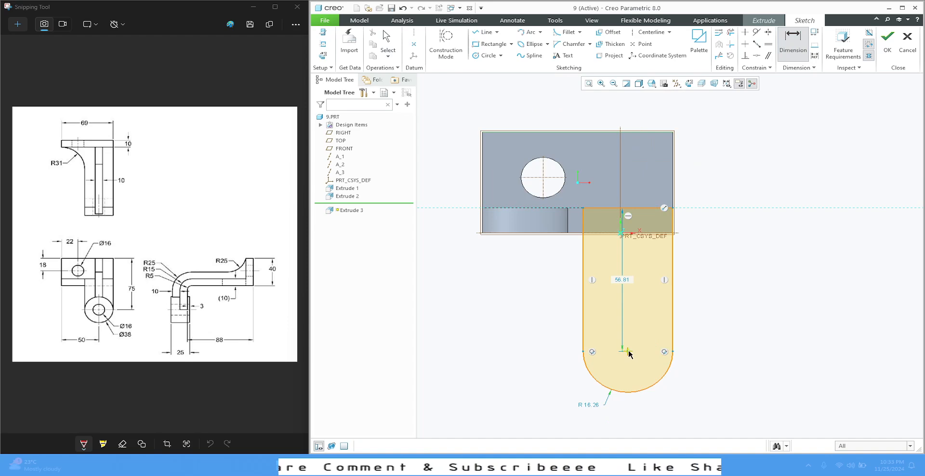
pyautogui.click(628, 352)
pyautogui.middleClick(696, 288)
pyautogui.write('7')
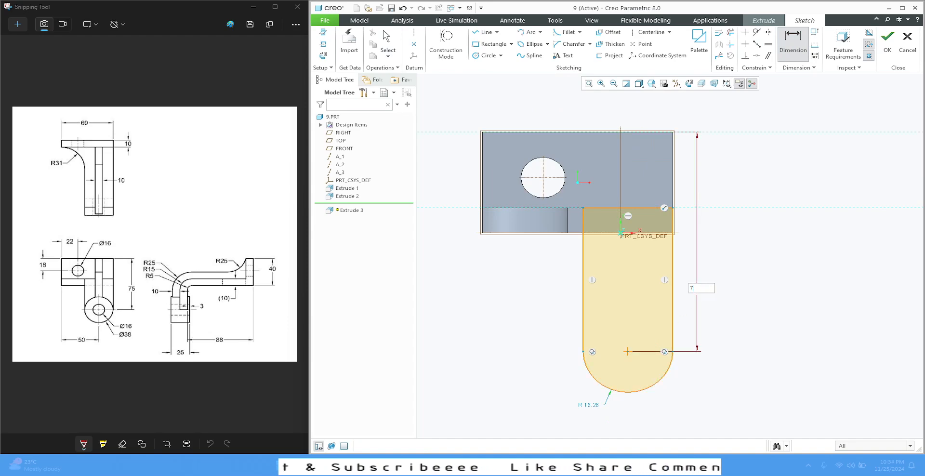
pyautogui.write('5')
pyautogui.press('Return')
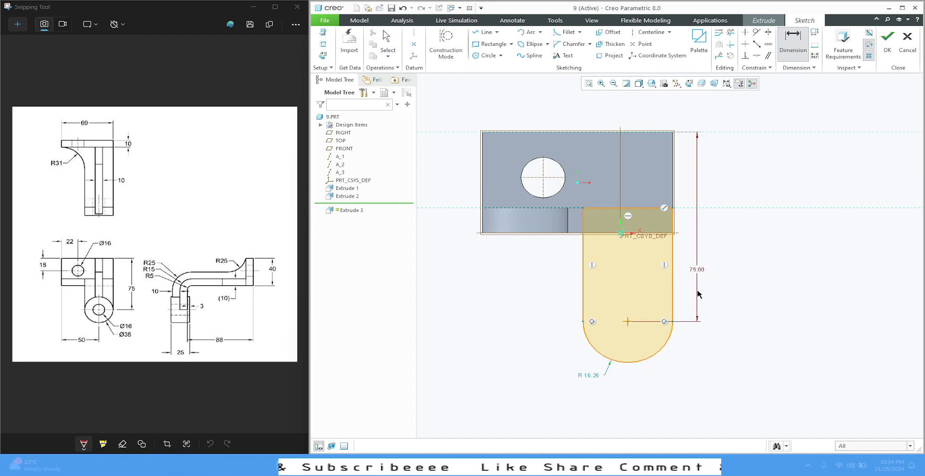
# Step: Set the semicircular arc's radius to 19 mm and finish the sketch
pyautogui.doubleClick(589, 378)
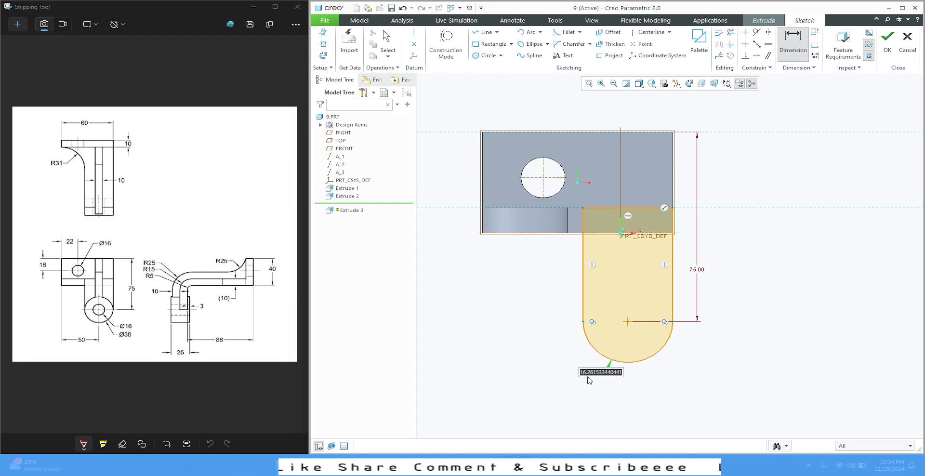
pyautogui.write('19')
pyautogui.press('Return')
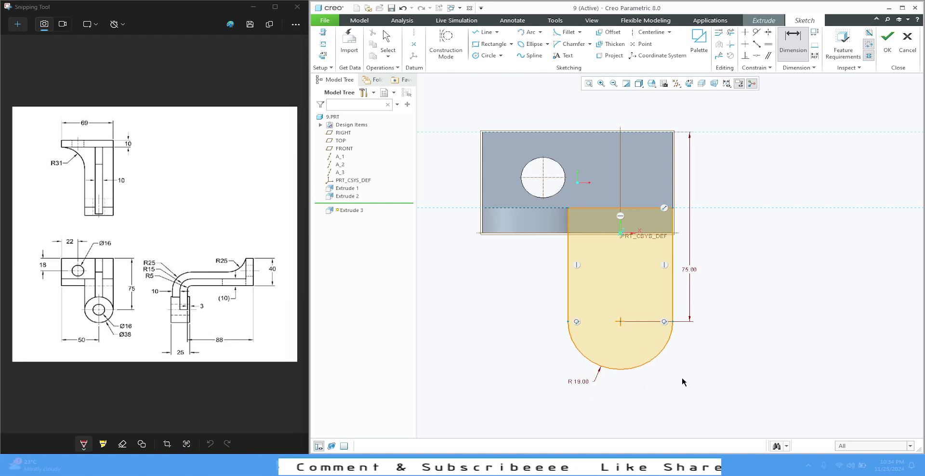
pyautogui.middleClick(749, 361)
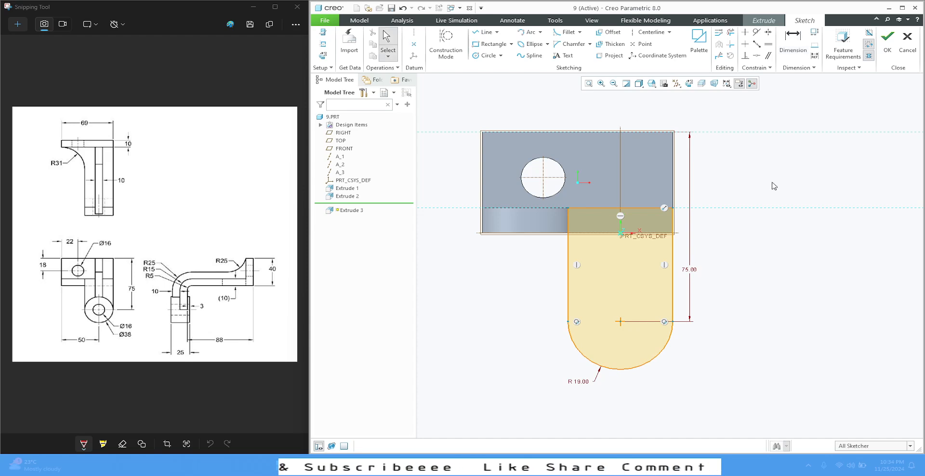
pyautogui.click(888, 41)
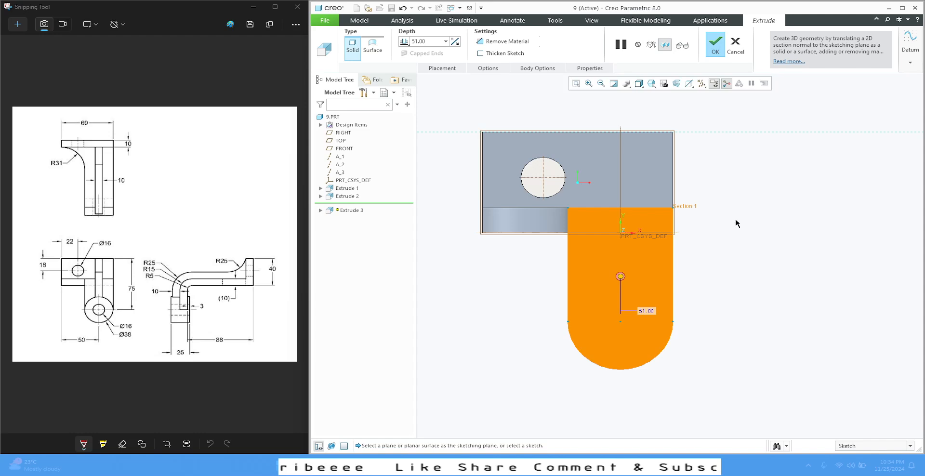
# Step: Extrude the rounded lug profile 10 mm outward from the arm's end face
pyautogui.click(651, 86)
pyautogui.click(672, 95)
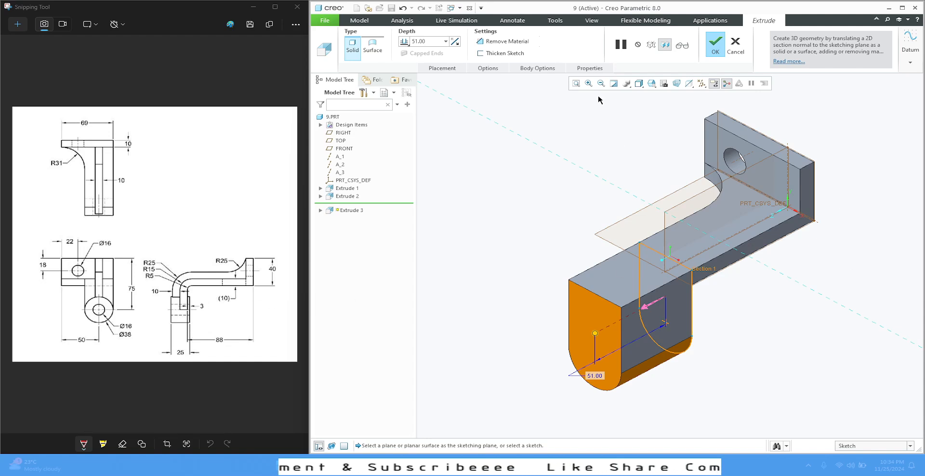
pyautogui.doubleClick(431, 41)
pyautogui.write('10')
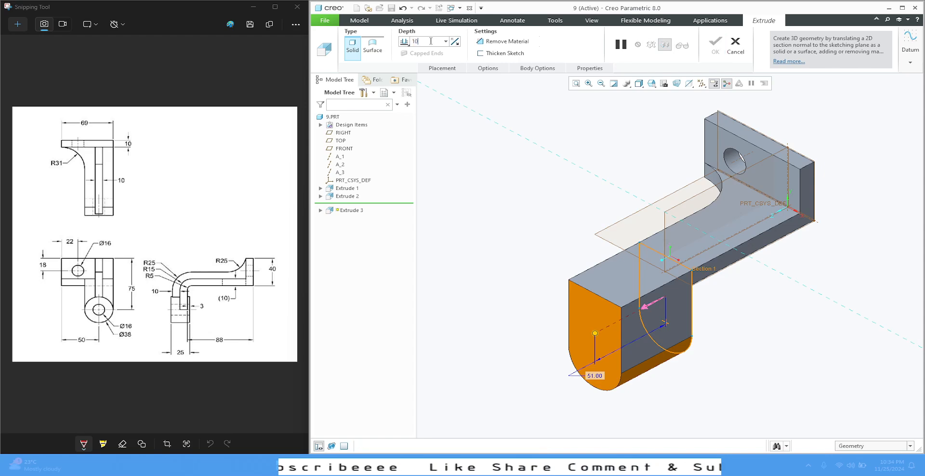
pyautogui.press('Return')
pyautogui.click(716, 44)
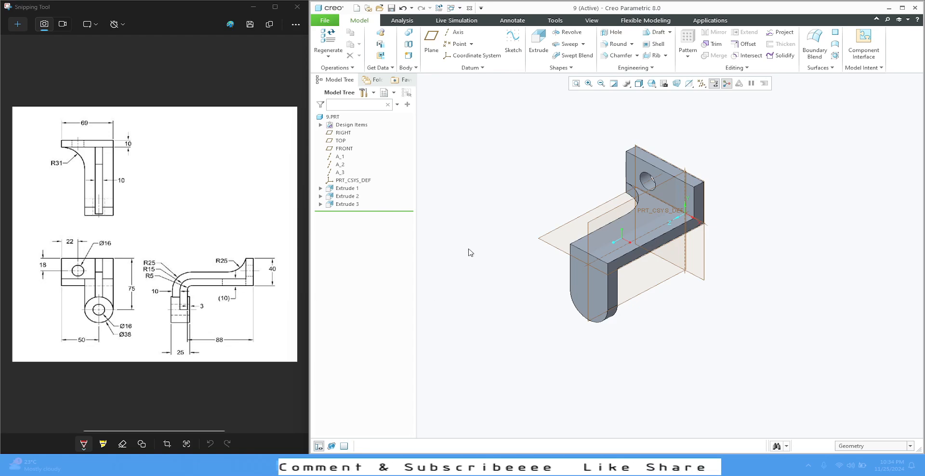
# Step: Sketch a circle on the lug's outer face, centred on the rounded end's arc and matching its radius, and finish the sketch
pyautogui.click(583, 296)
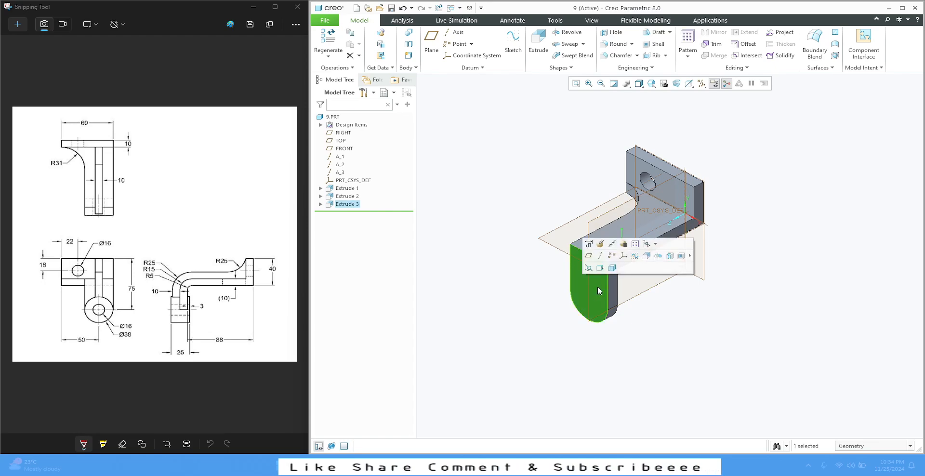
pyautogui.click(648, 257)
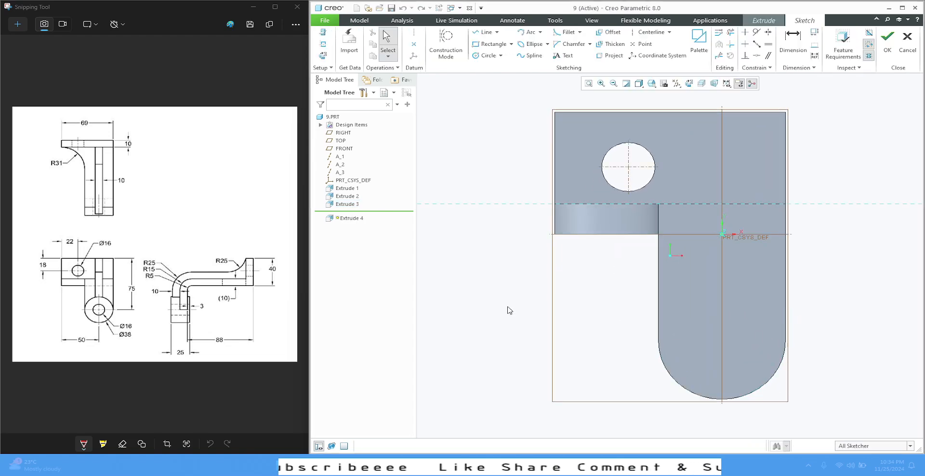
pyautogui.scroll(2, 456, 307)
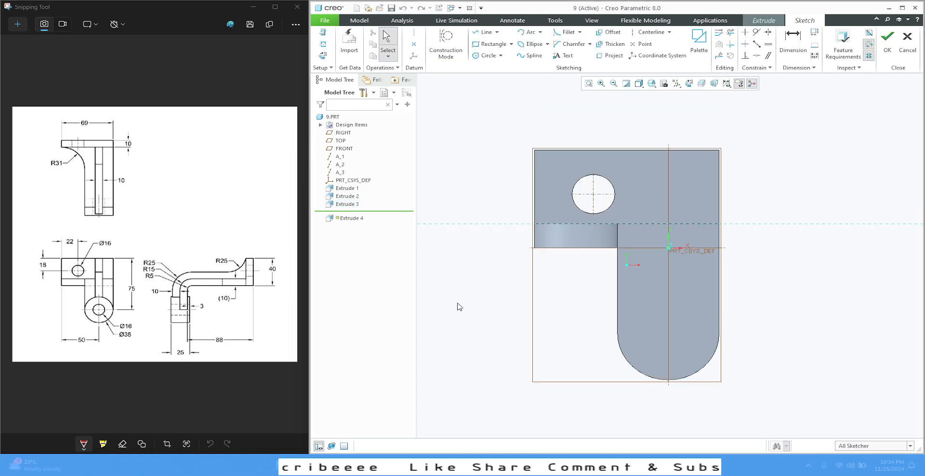
pyautogui.click(476, 56)
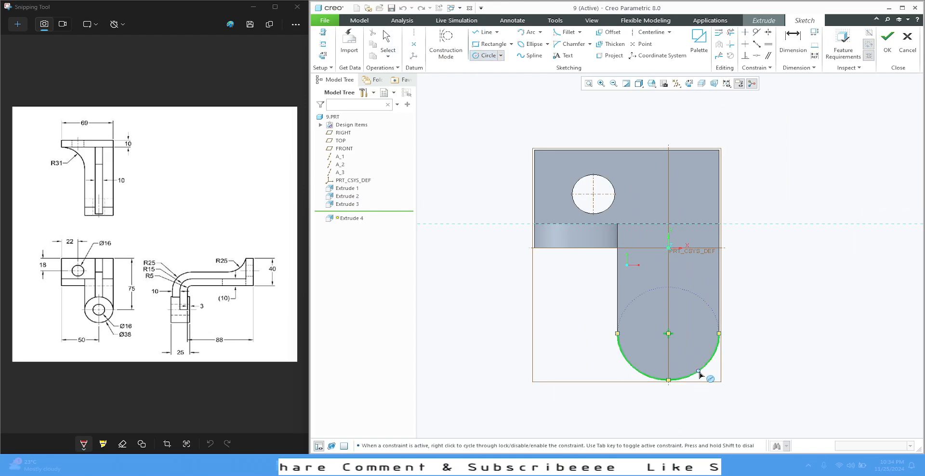
pyautogui.click(668, 333)
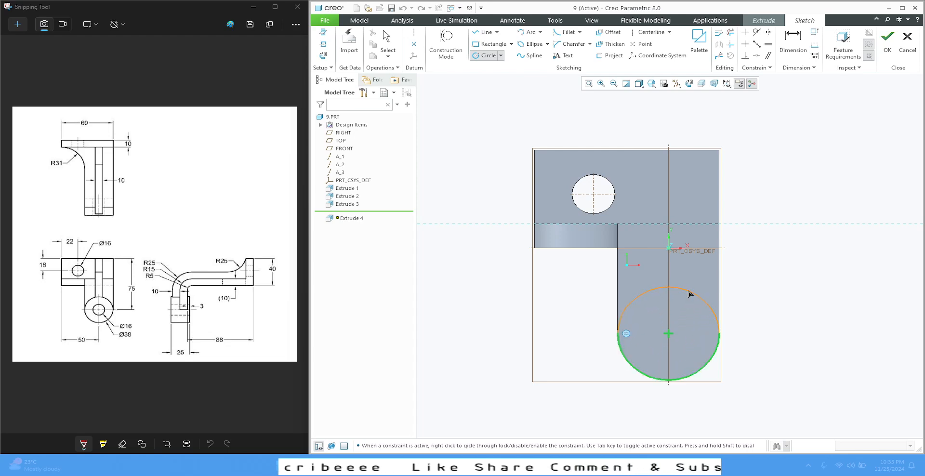
pyautogui.click(689, 294)
pyautogui.middleClick(766, 300)
pyautogui.scroll(2, 507, 308)
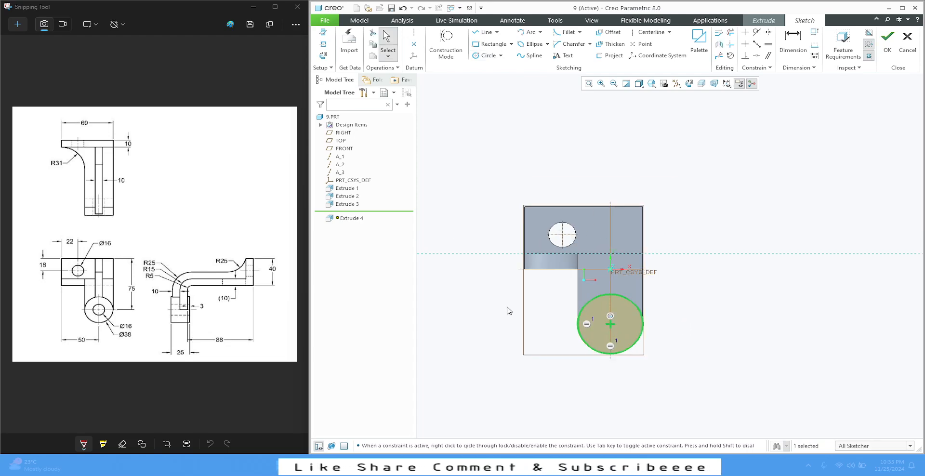
pyautogui.click(888, 39)
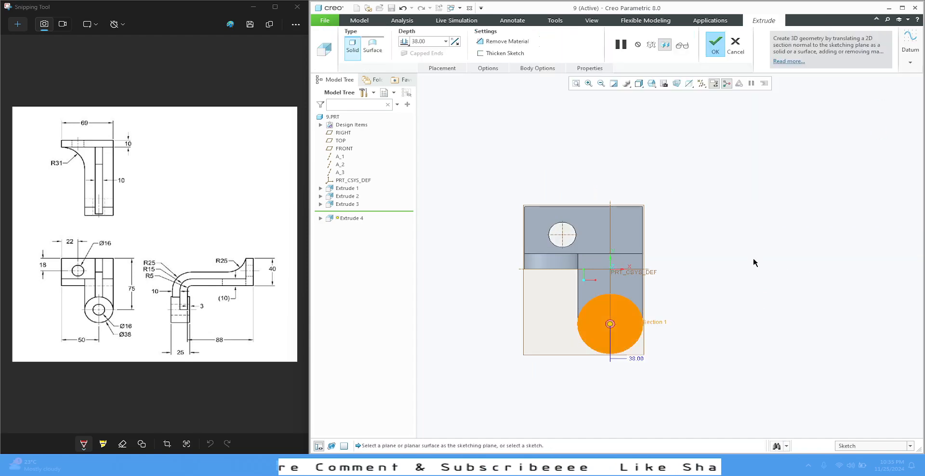
# Step: Set the circle's extrusion depth on side 1 to 12 mm
pyautogui.click(656, 88)
pyautogui.click(663, 97)
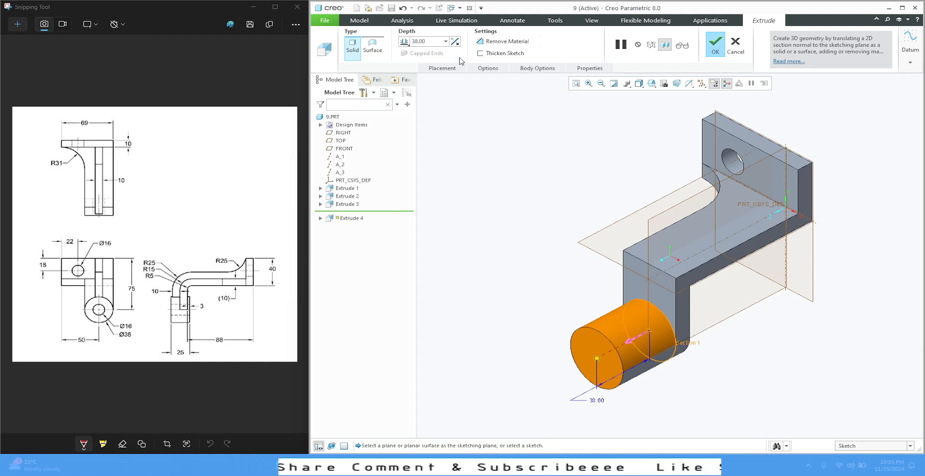
pyautogui.click(489, 68)
pyautogui.click(577, 108)
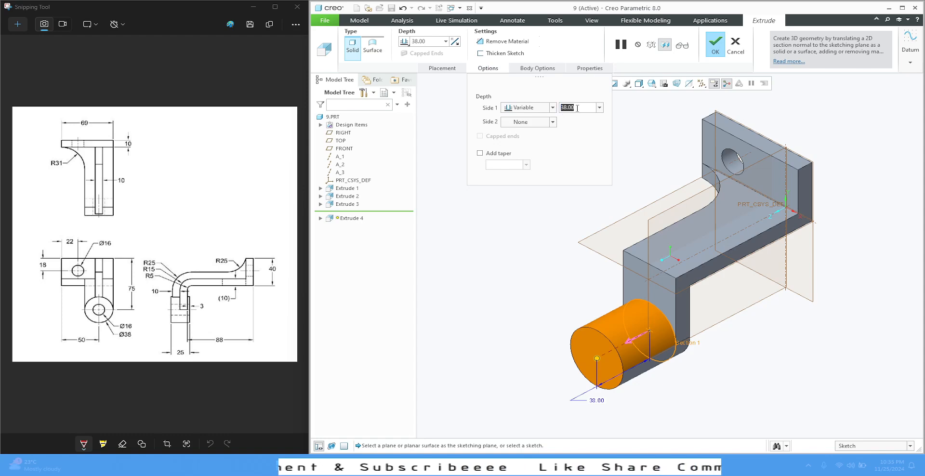
pyautogui.write('12')
pyautogui.press('Return')
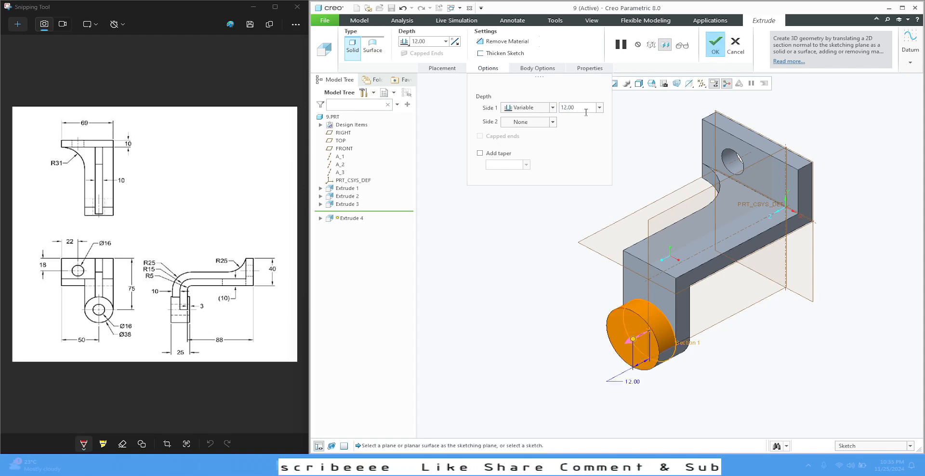
# Step: Add a variable second-side depth of 13 mm to the circle's extrusion and complete the boss
pyautogui.click(552, 122)
pyautogui.click(559, 132)
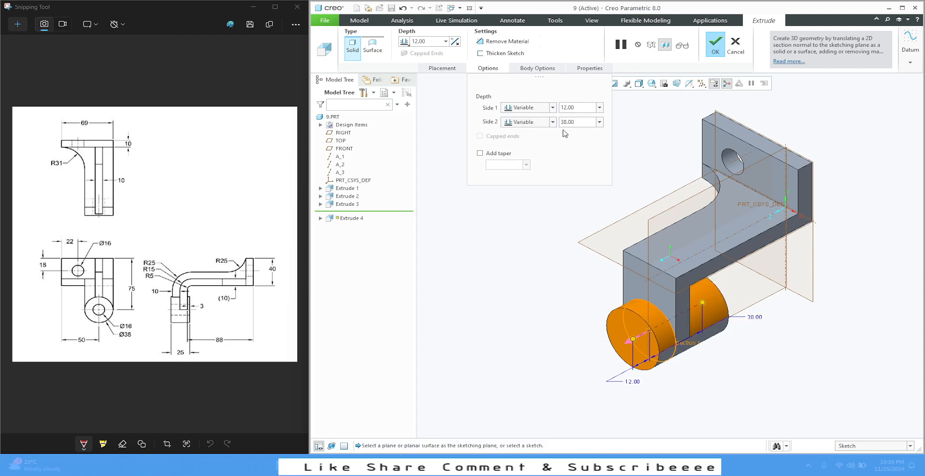
pyautogui.click(583, 123)
pyautogui.write('13')
pyautogui.press('Return')
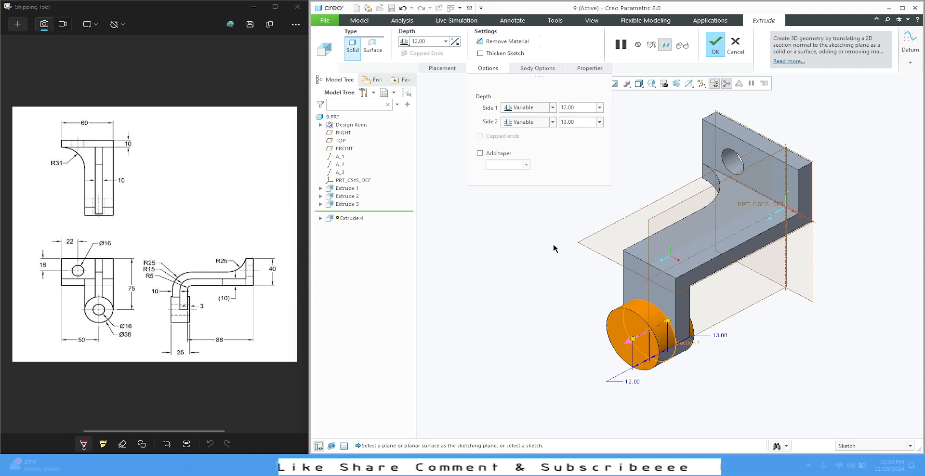
pyautogui.click(717, 48)
# Step: Measure the distance between the two flat end faces of the cylindrical boss
pyautogui.moveTo(570, 198); pyautogui.dragTo(525, 182, button='middle')
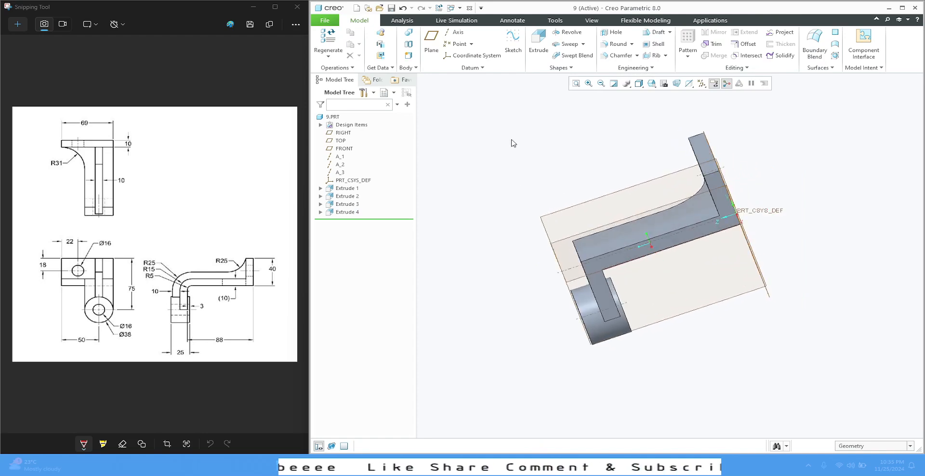
pyautogui.click(402, 21)
pyautogui.click(550, 46)
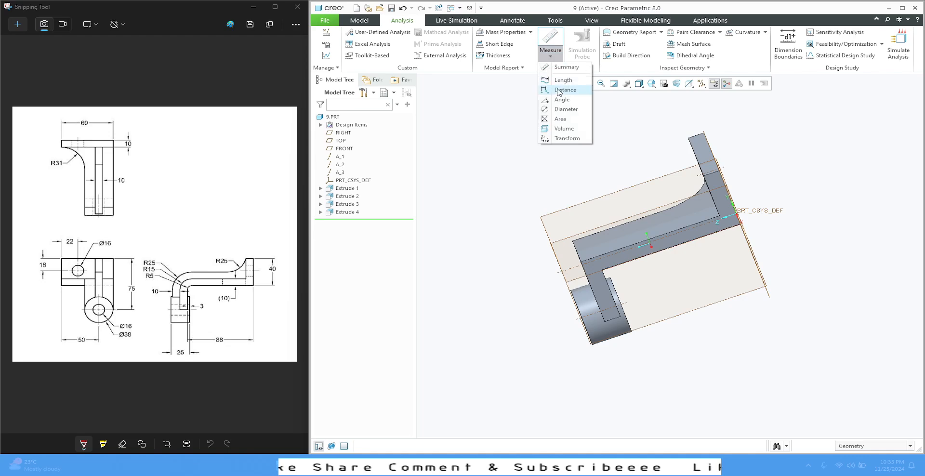
pyautogui.click(558, 90)
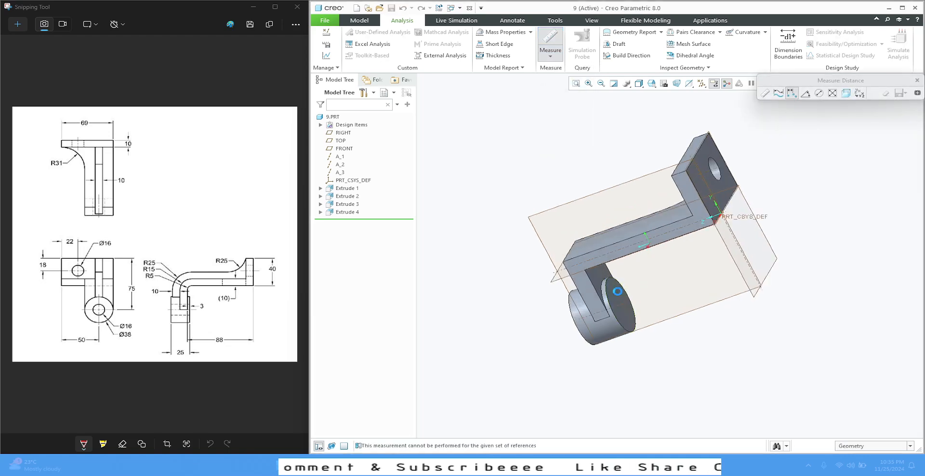
pyautogui.click(617, 291)
pyautogui.moveTo(664, 275); pyautogui.dragTo(608, 306, button='middle')
pyautogui.click(607, 307)
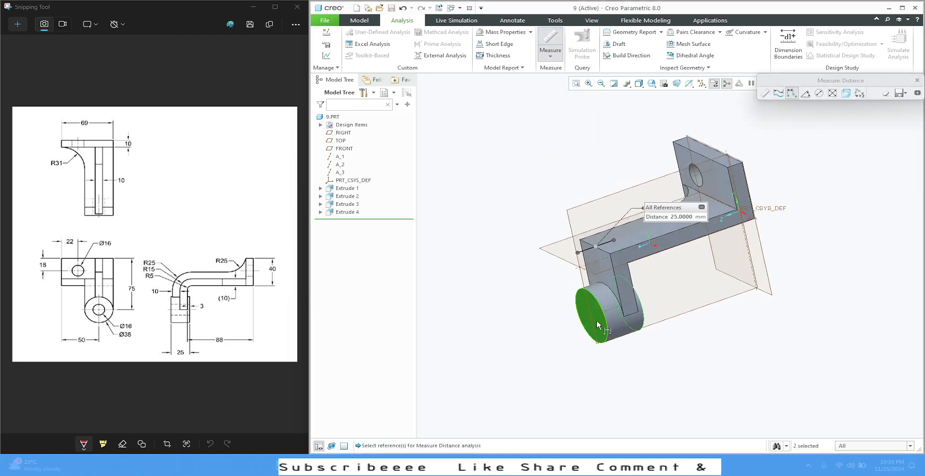
pyautogui.middleClick(829, 247)
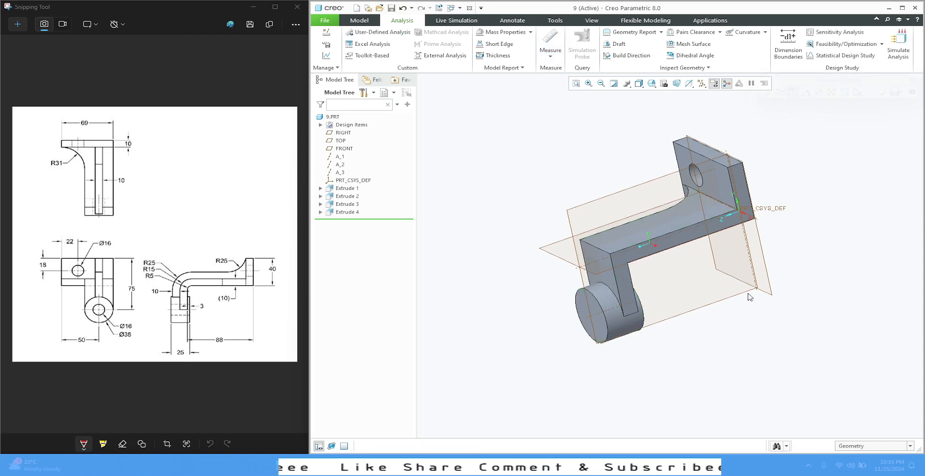
# Step: Start a simple hole on the boss's front face, placed coaxially with the boss axis
pyautogui.moveTo(529, 226); pyautogui.dragTo(545, 236, button='middle')
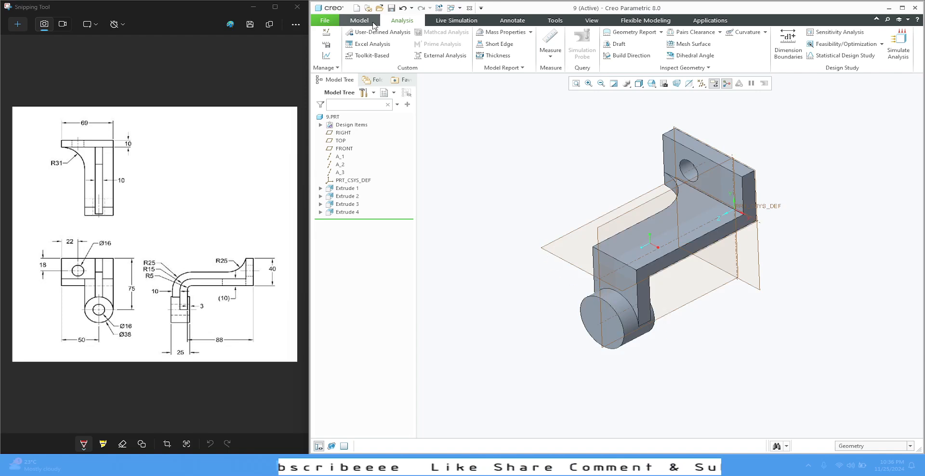
pyautogui.click(373, 25)
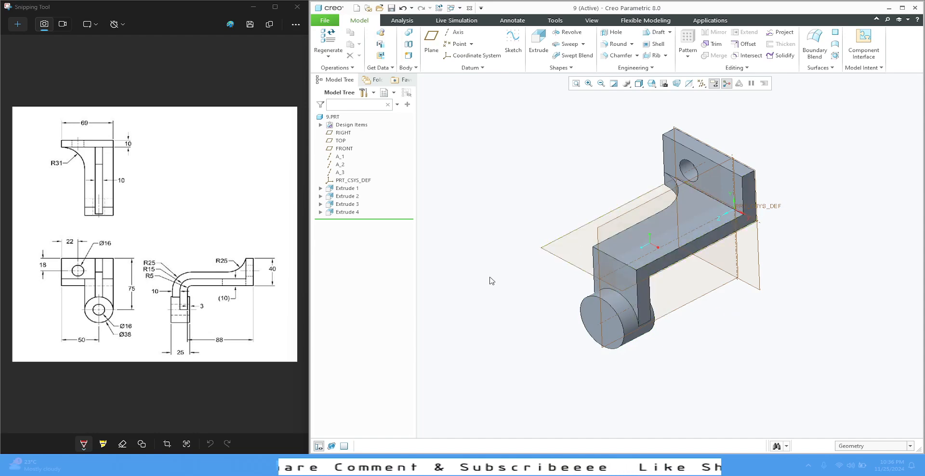
pyautogui.moveTo(611, 293); pyautogui.dragTo(570, 257, button='middle')
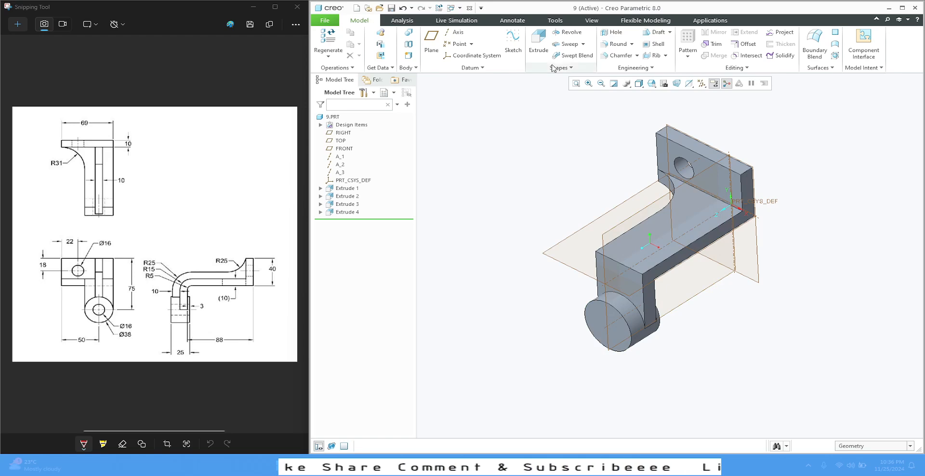
pyautogui.click(612, 36)
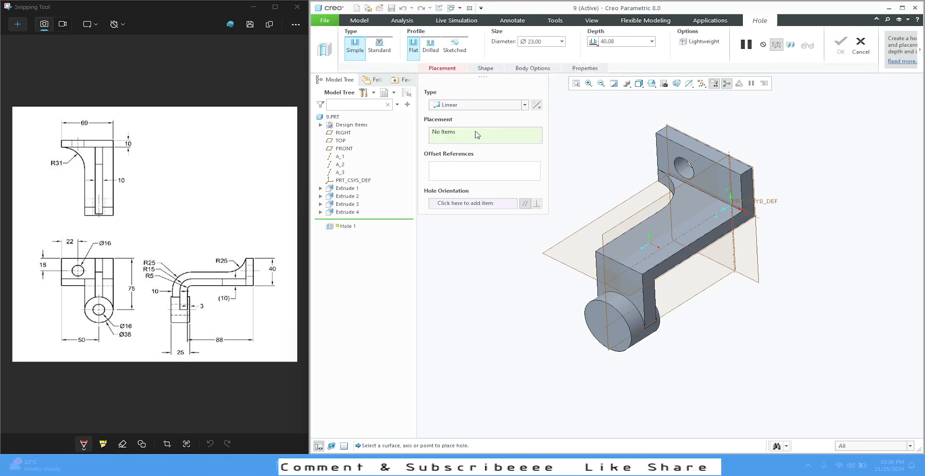
pyautogui.click(605, 335)
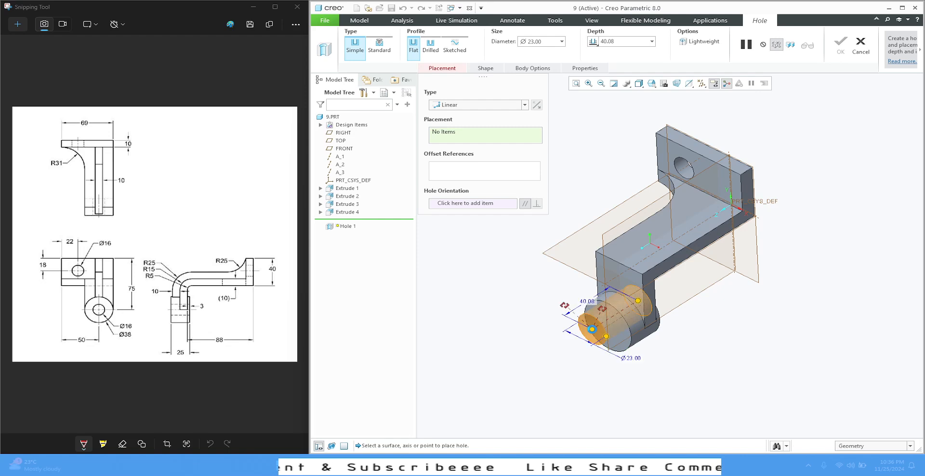
pyautogui.keyDown('ctrl'); pyautogui.click(615, 326); pyautogui.keyUp('ctrl')
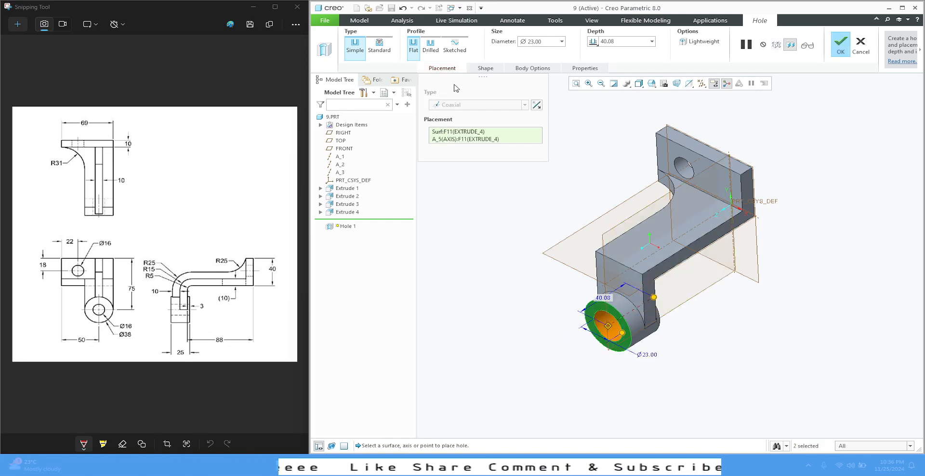
# Step: Set the boss hole's diameter to 16 mm and its depth to Through All, and complete the hole
pyautogui.doubleClick(547, 41)
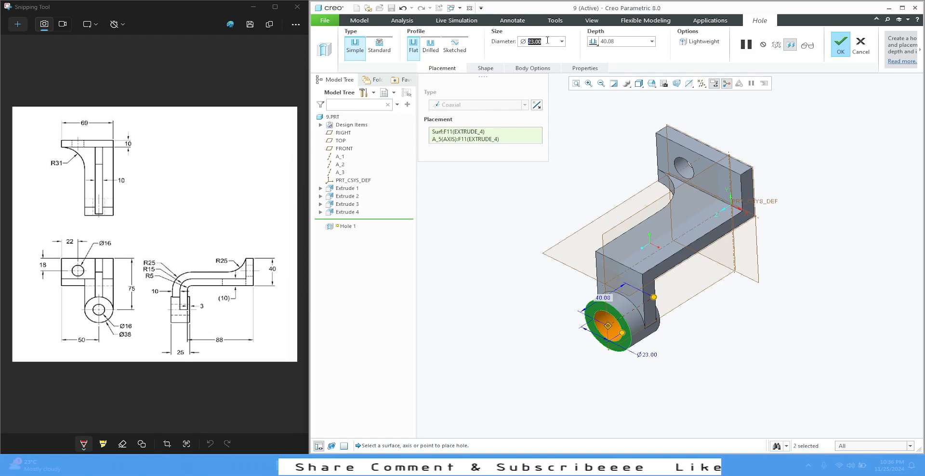
pyautogui.write('16')
pyautogui.press('Return')
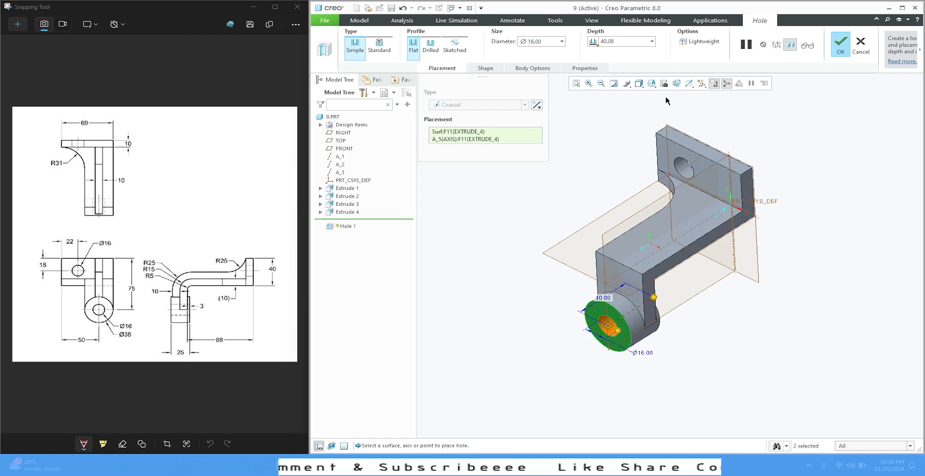
pyautogui.click(593, 41)
pyautogui.click(606, 85)
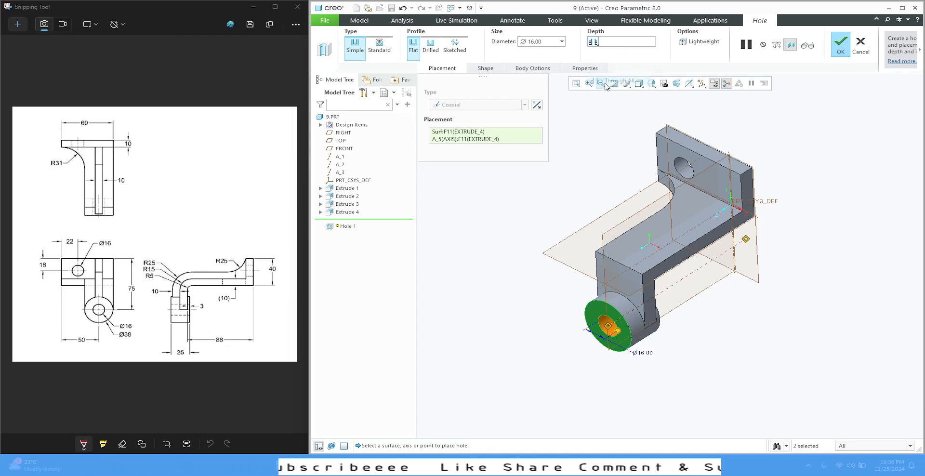
pyautogui.click(845, 49)
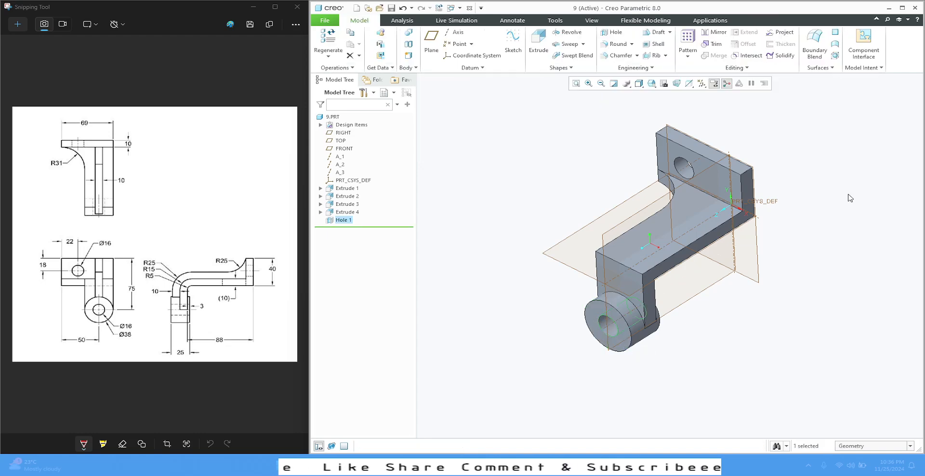
pyautogui.click(848, 198)
# Step: Start a round on the inner edge where the arm bends into the lug and set its radius to 5 mm
pyautogui.moveTo(746, 270); pyautogui.dragTo(787, 251, button='middle')
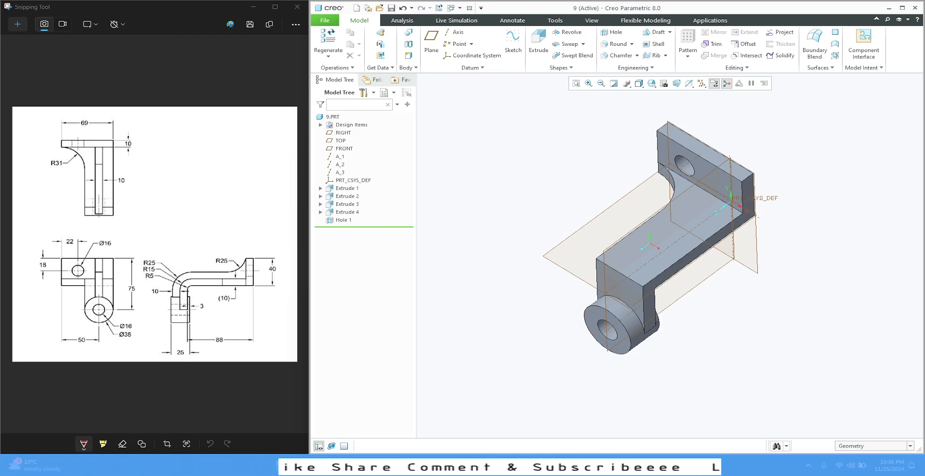
pyautogui.moveTo(776, 169)
pyautogui.mouseDown(button='middle')
pyautogui.moveTo(699, 266)
pyautogui.moveTo(627, 253)
pyautogui.moveTo(635, 263)
pyautogui.moveTo(757, 209)
pyautogui.moveTo(793, 157)
pyautogui.moveTo(834, 139)
pyautogui.moveTo(775, 193)
pyautogui.mouseUp(button='middle')
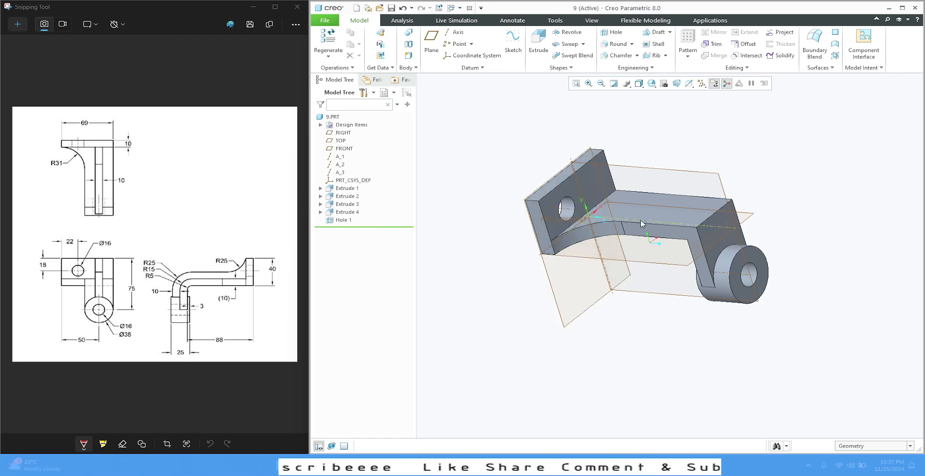
pyautogui.moveTo(626, 237)
pyautogui.mouseDown(button='middle')
pyautogui.moveTo(573, 165)
pyautogui.moveTo(554, 263)
pyautogui.moveTo(531, 270)
pyautogui.moveTo(520, 293)
pyautogui.mouseUp(button='middle')
pyautogui.click(611, 42)
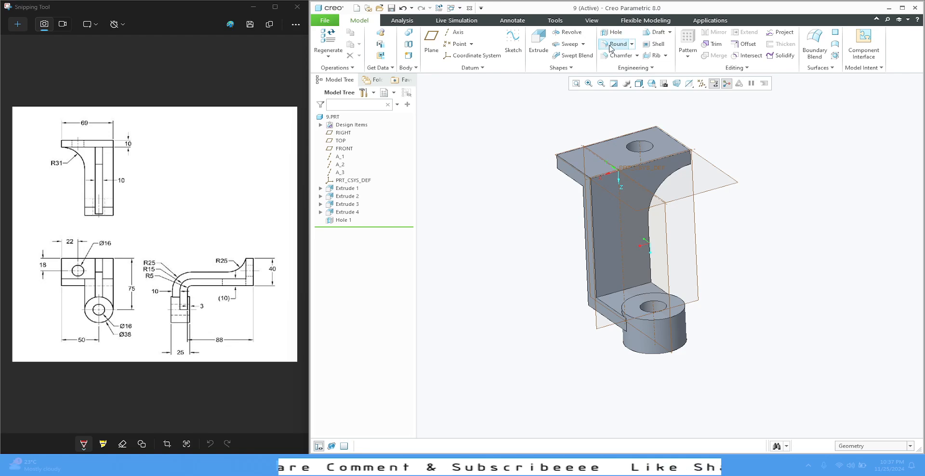
pyautogui.click(616, 295)
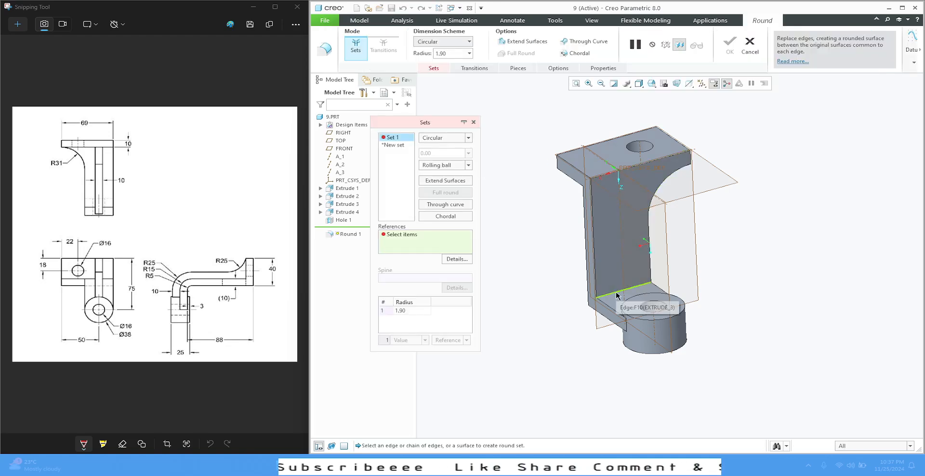
pyautogui.doubleClick(457, 55)
pyautogui.write('5')
pyautogui.press('Return')
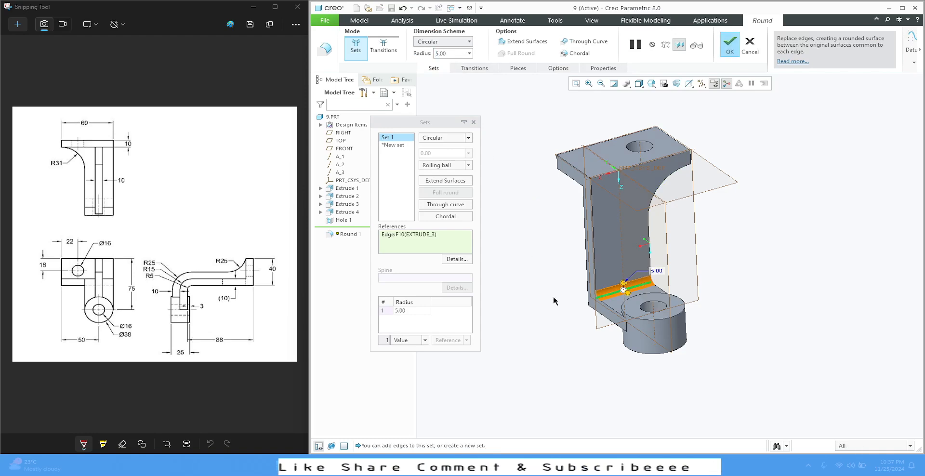
# Step: Add the bend's outer edge as a second round set with a 15 mm radius, and complete the rounds
pyautogui.moveTo(561, 272); pyautogui.dragTo(636, 169, button='middle')
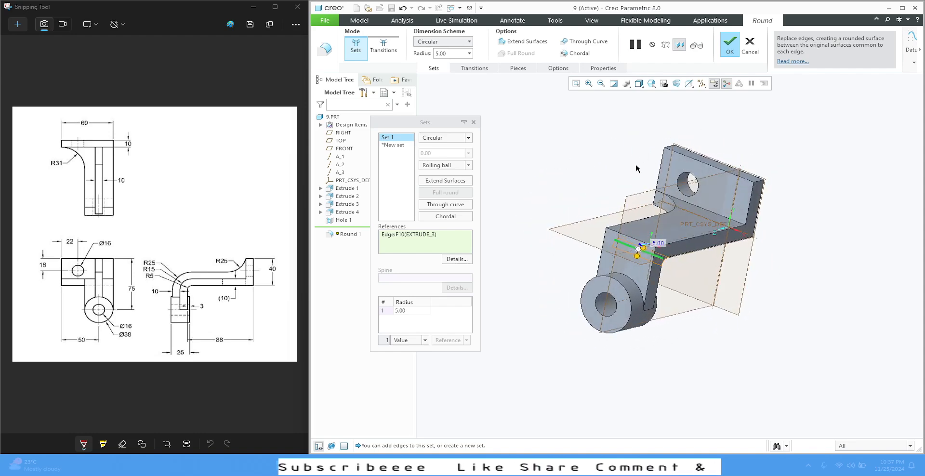
pyautogui.click(628, 238)
pyautogui.doubleClick(458, 53)
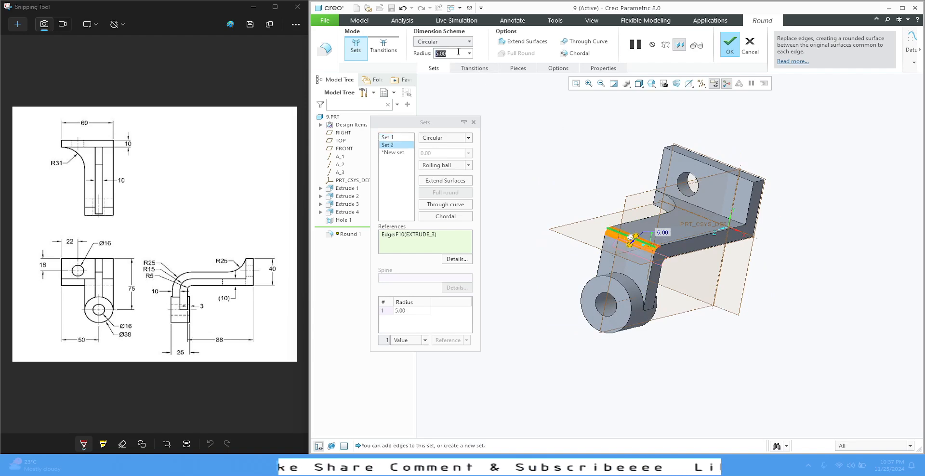
pyautogui.write('15')
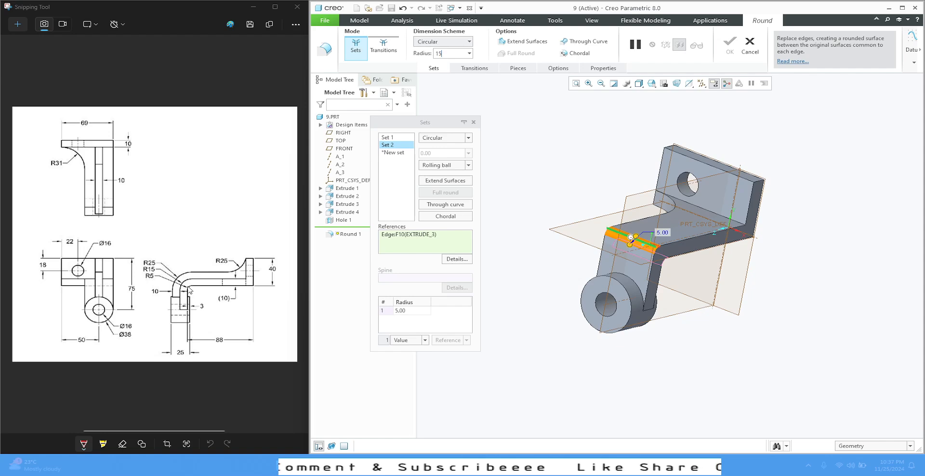
pyautogui.press('Return')
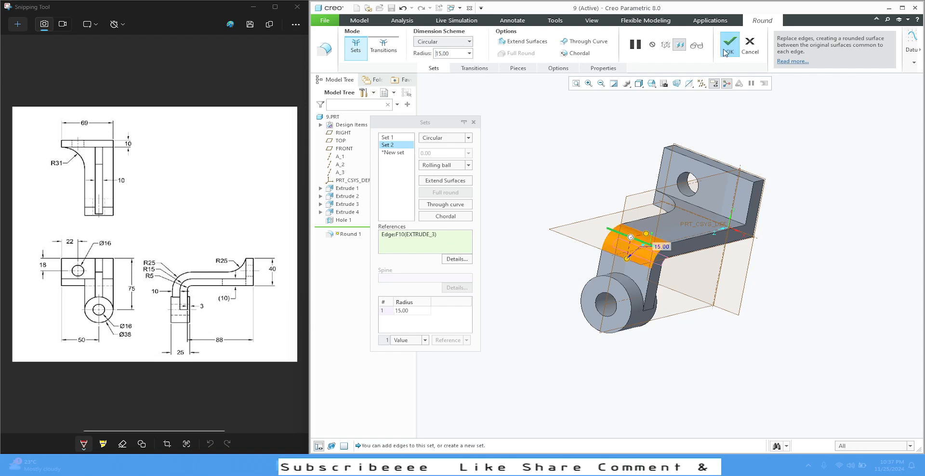
pyautogui.click(726, 50)
# Step: Start a profile rib and define its internal sketch on the TOP datum plane
pyautogui.moveTo(539, 173); pyautogui.dragTo(524, 199, button='middle')
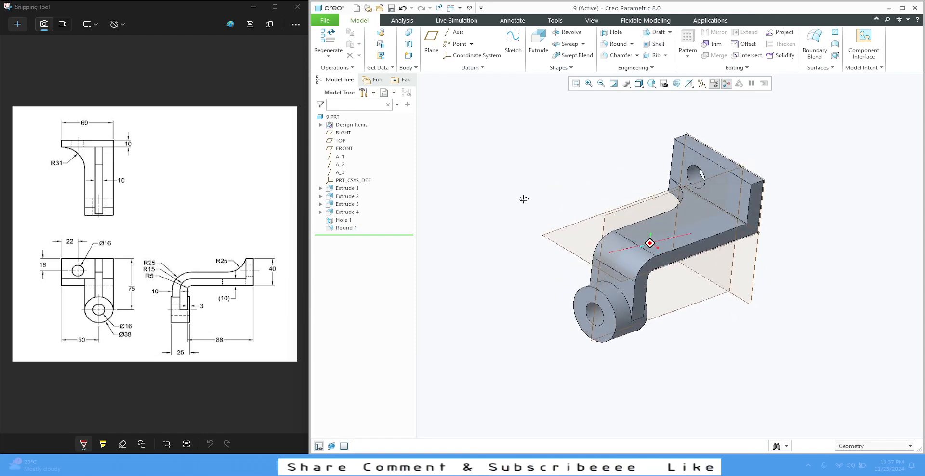
pyautogui.click(652, 84)
pyautogui.click(674, 96)
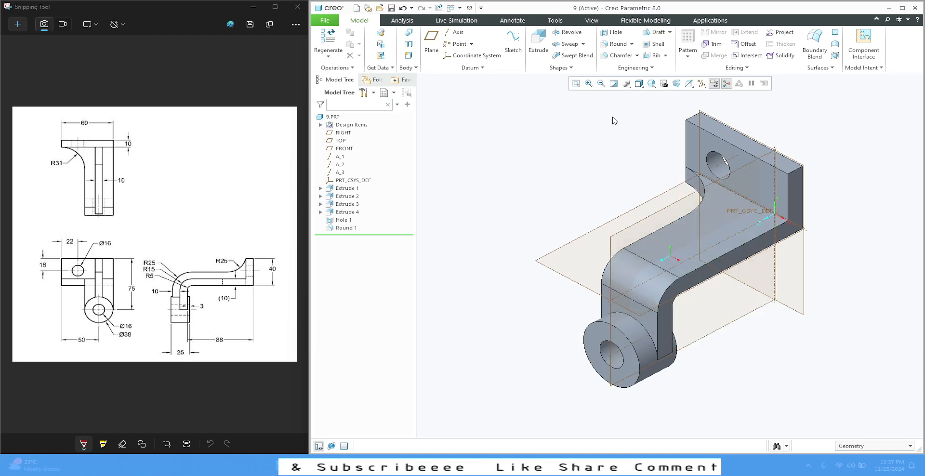
pyautogui.click(666, 56)
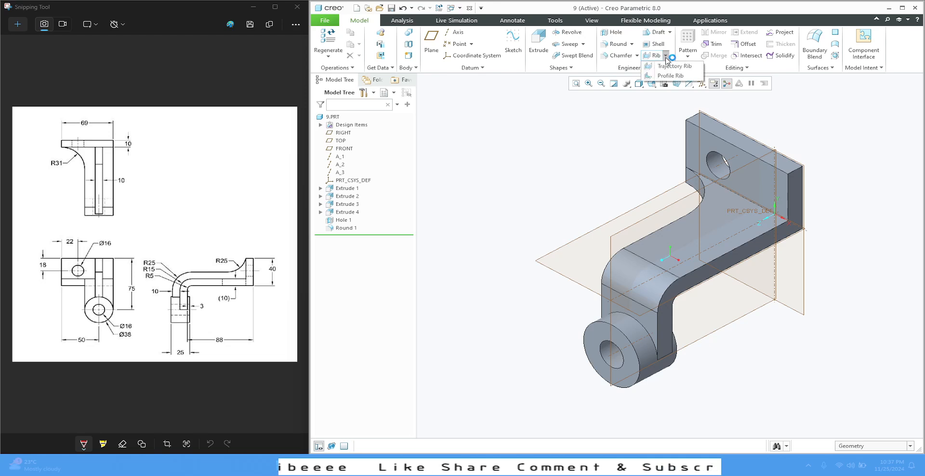
pyautogui.click(670, 76)
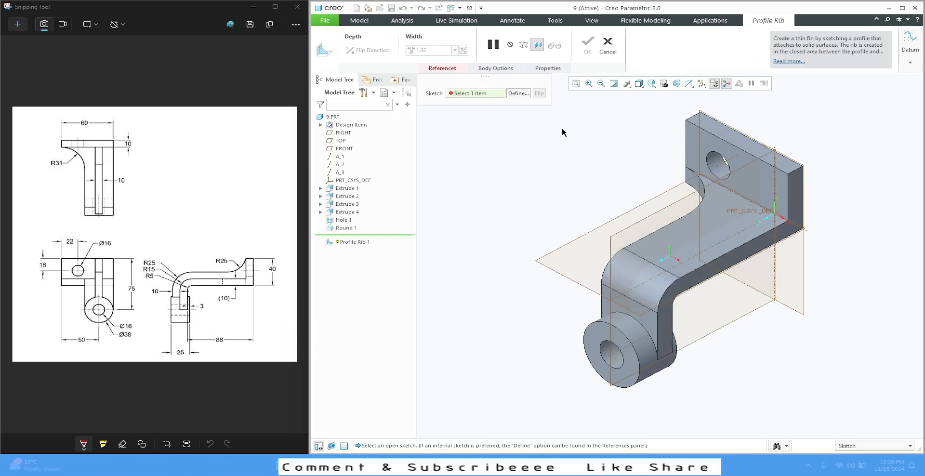
pyautogui.click(513, 94)
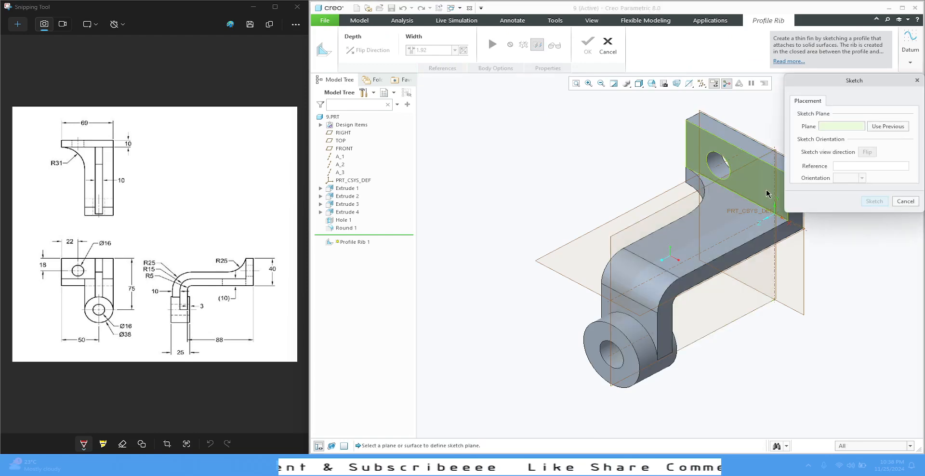
pyautogui.click(745, 169)
pyautogui.click(874, 201)
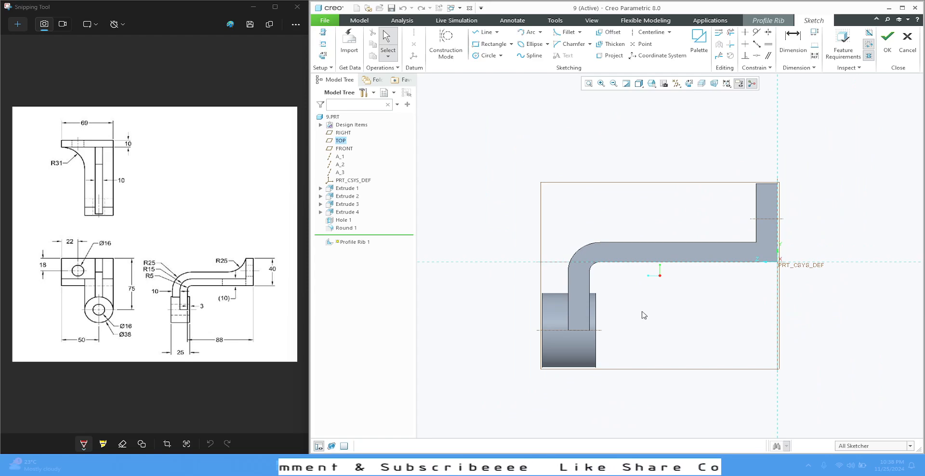
# Step: Sketch a vertical line about 37 mm long up from the boss, continued by a horizontal line about 78 mm long above the arm
pyautogui.scroll(-1, 650, 298)
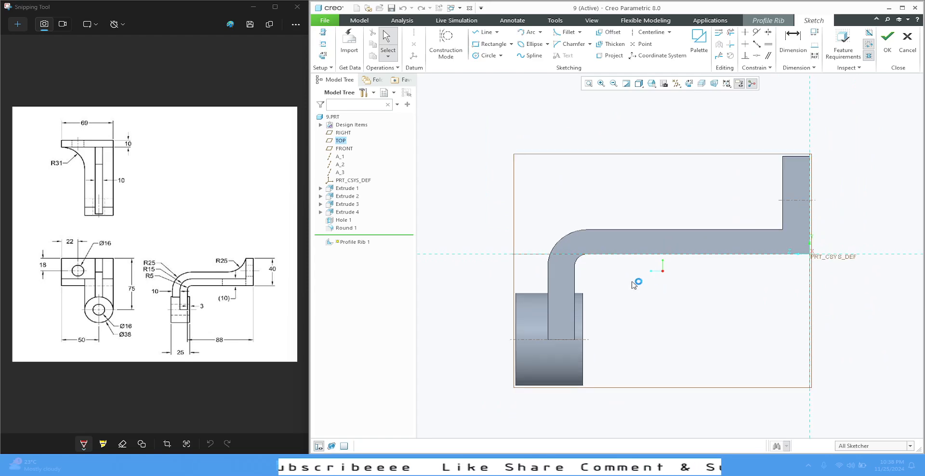
pyautogui.click(481, 35)
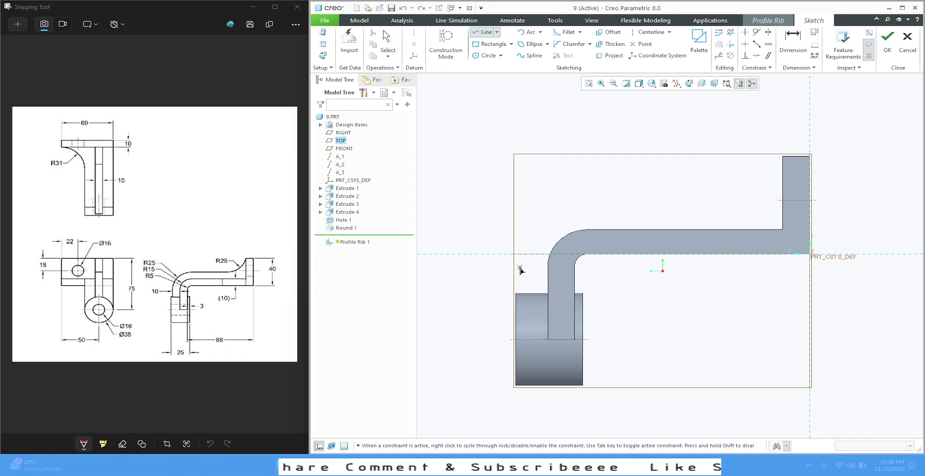
pyautogui.click(528, 293)
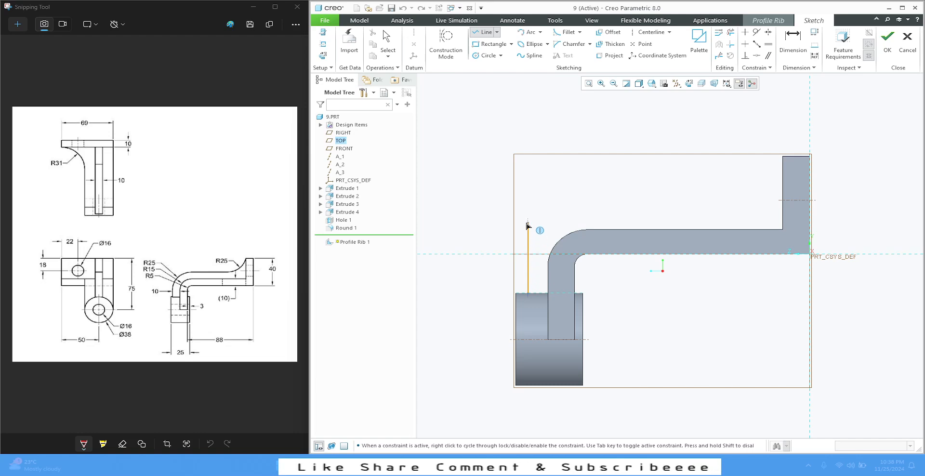
pyautogui.click(528, 204)
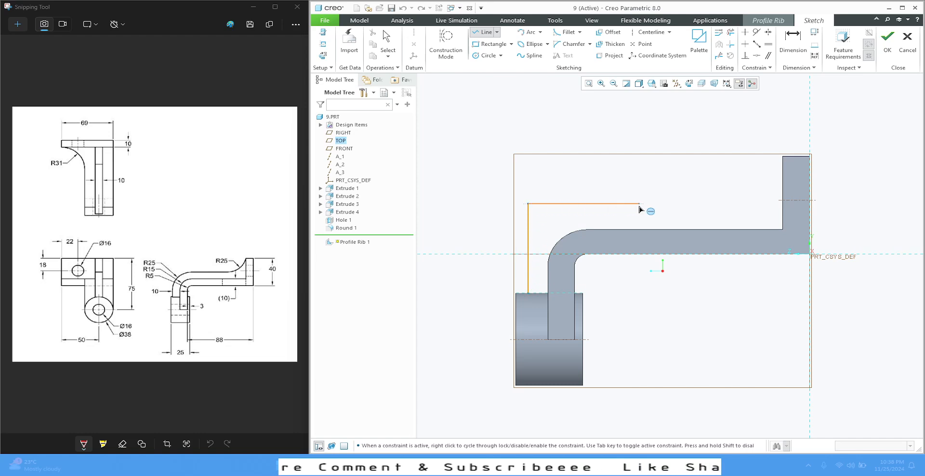
pyautogui.click(735, 209)
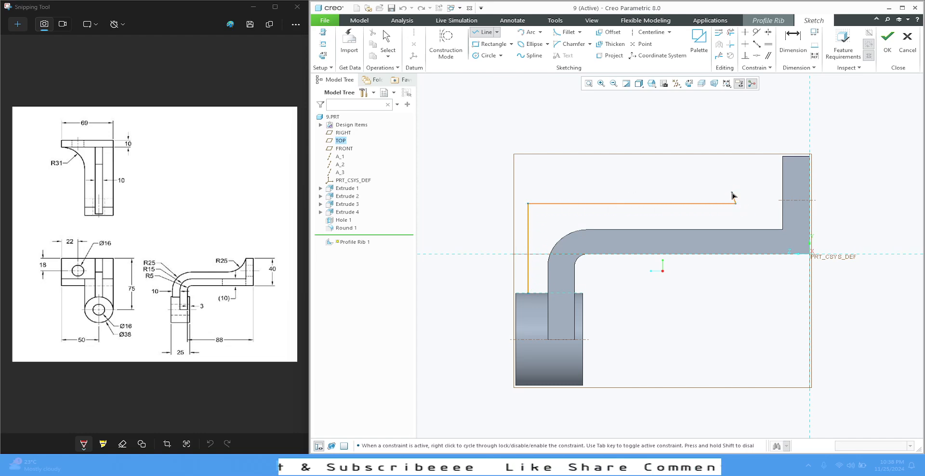
pyautogui.middleClick(737, 170)
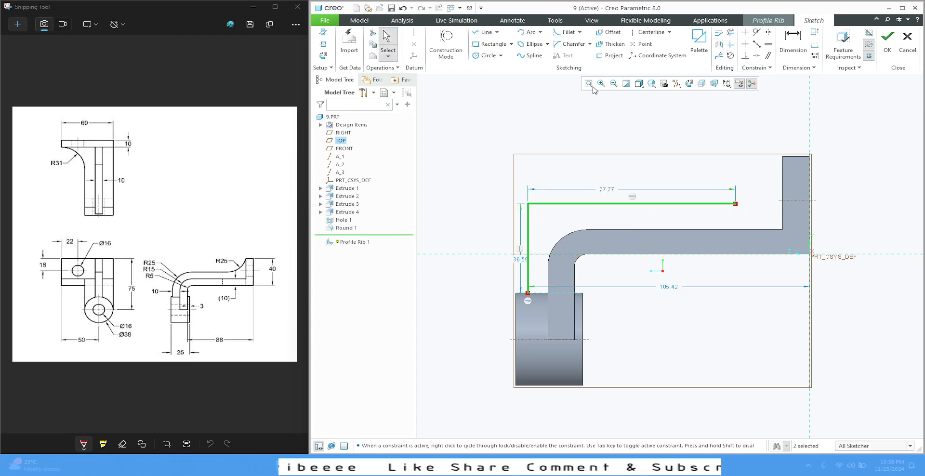
# Step: Draw a tangent arc from the horizontal line's end to the upper corner of the end plate and set its radius to 25 mm
pyautogui.click(529, 32)
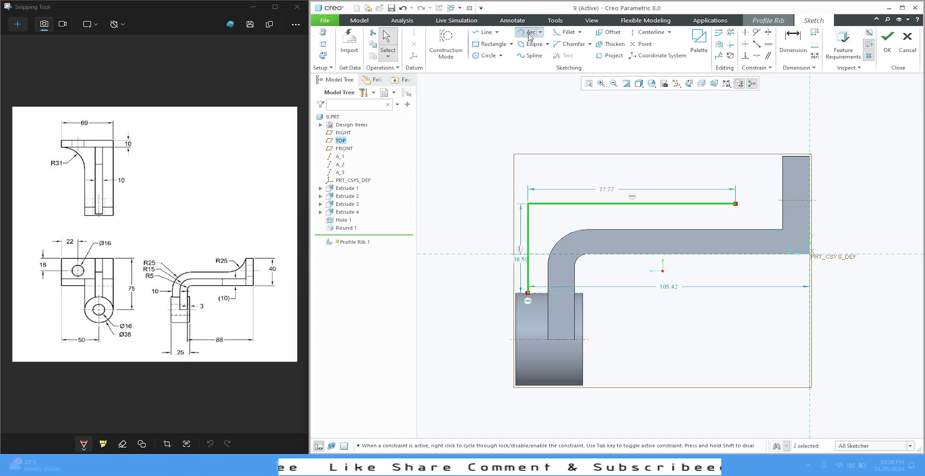
pyautogui.click(735, 204)
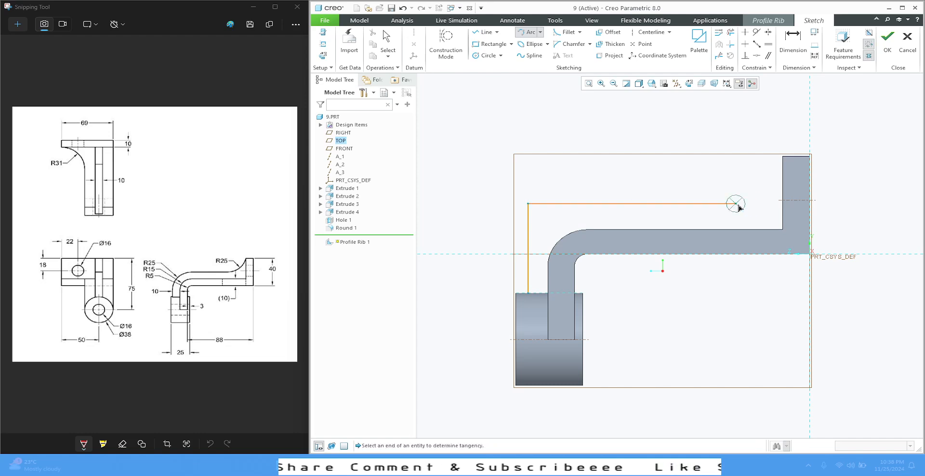
pyautogui.click(783, 157)
pyautogui.middleClick(781, 135)
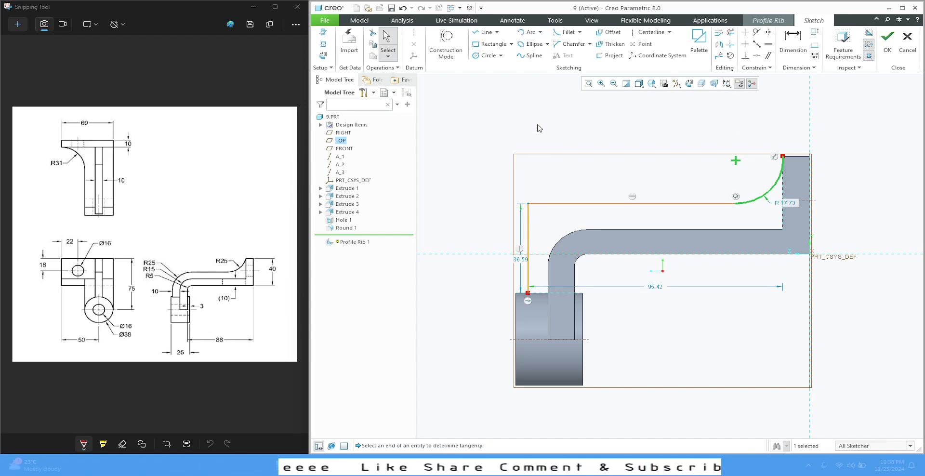
pyautogui.doubleClick(793, 205)
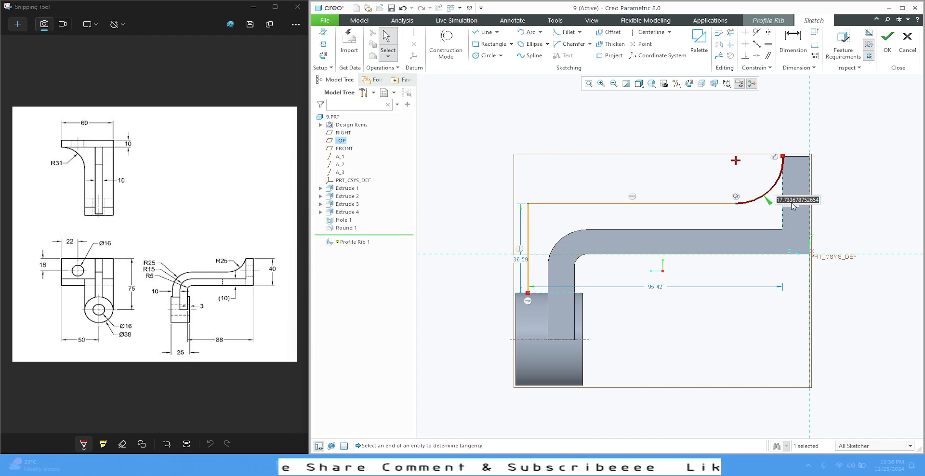
pyautogui.write('25')
pyautogui.press('Return')
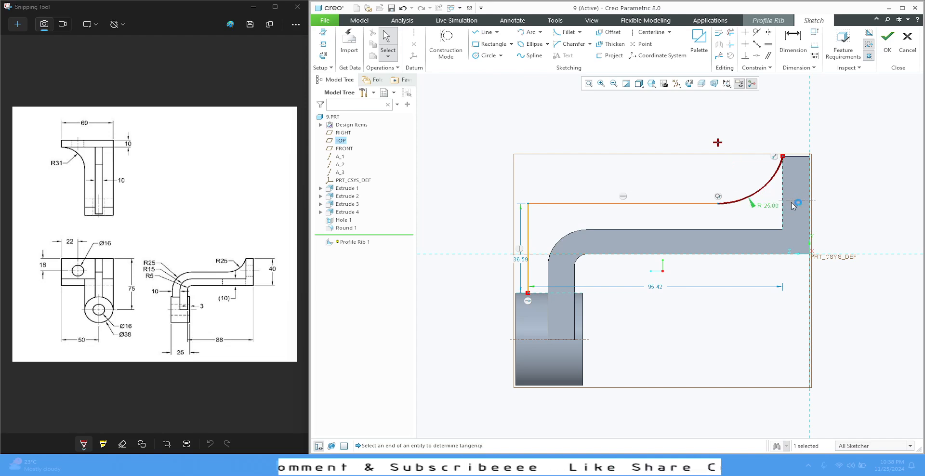
pyautogui.click(645, 154)
# Step: Dimension the horizontal rib line 10 mm above the arm's upper face
pyautogui.click(793, 41)
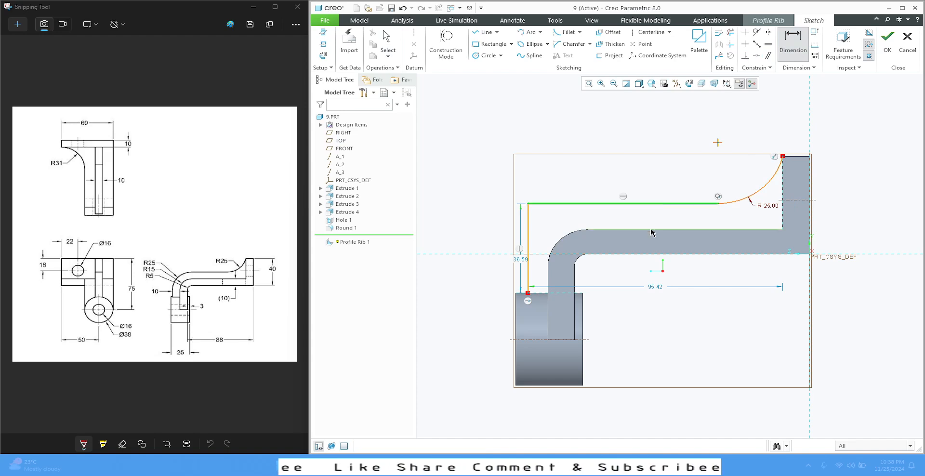
pyautogui.middleClick(651, 209)
pyautogui.write('10')
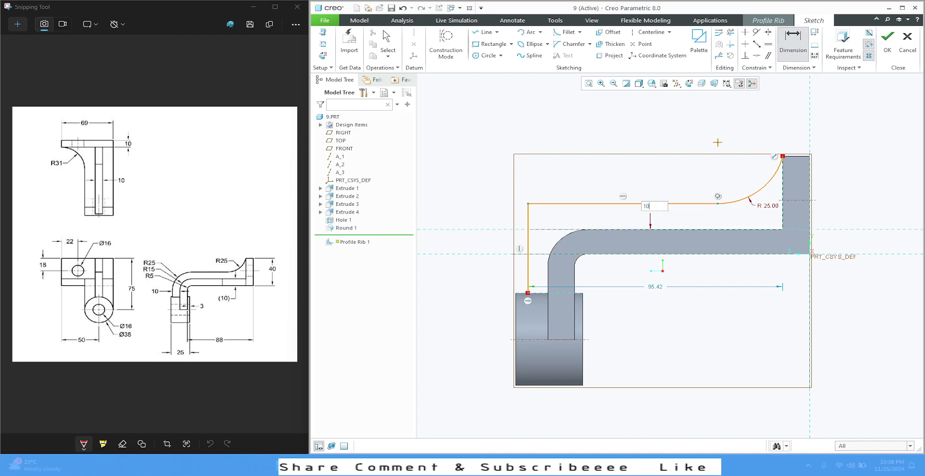
pyautogui.press('Return')
pyautogui.scroll(-1, 553, 286)
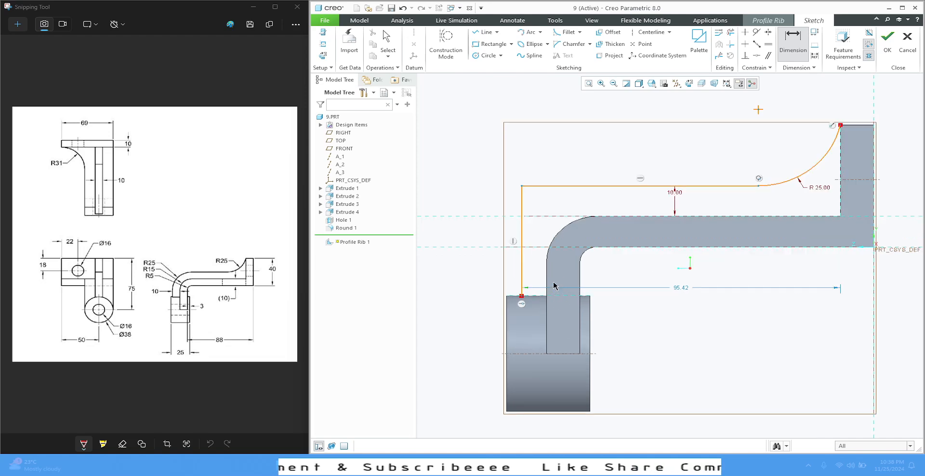
pyautogui.scroll(1, 686, 267)
pyautogui.scroll(-1, 561, 225)
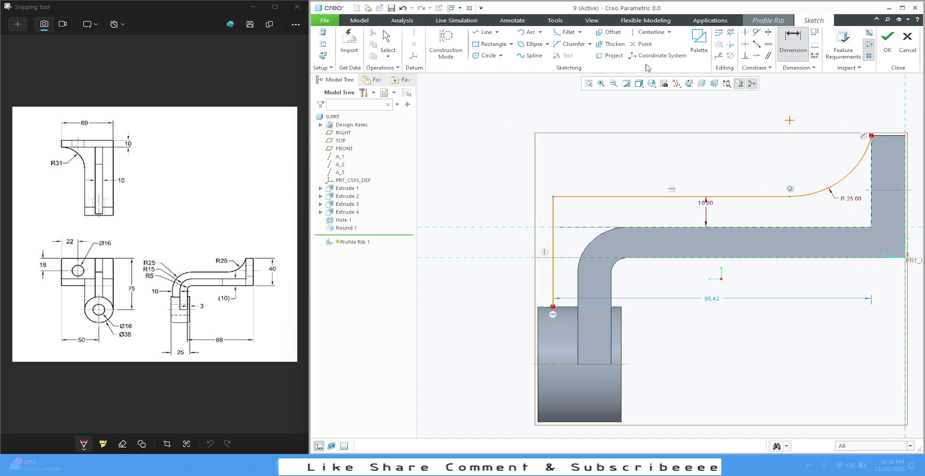
# Step: Dimension the vertical rib line 10 mm from the lug's outer face
pyautogui.click(552, 280)
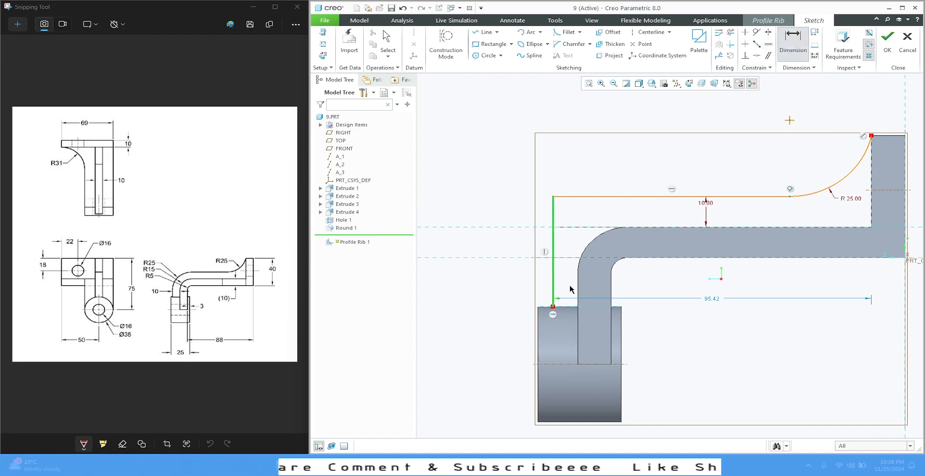
pyautogui.click(579, 289)
pyautogui.middleClick(635, 285)
pyautogui.write('1')
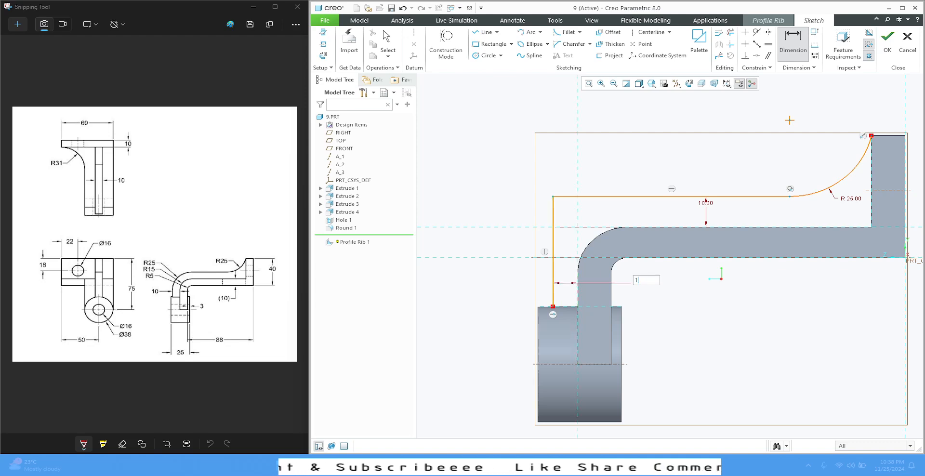
pyautogui.write('0')
pyautogui.press('Return')
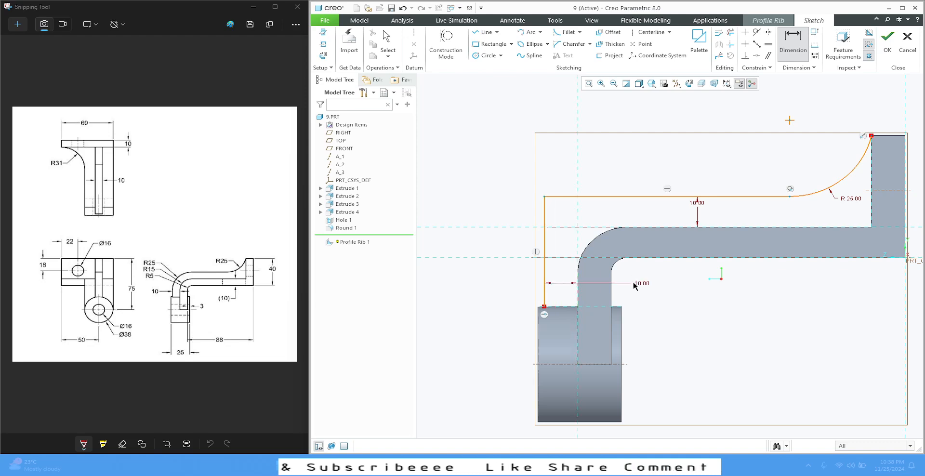
pyautogui.middleClick(678, 314)
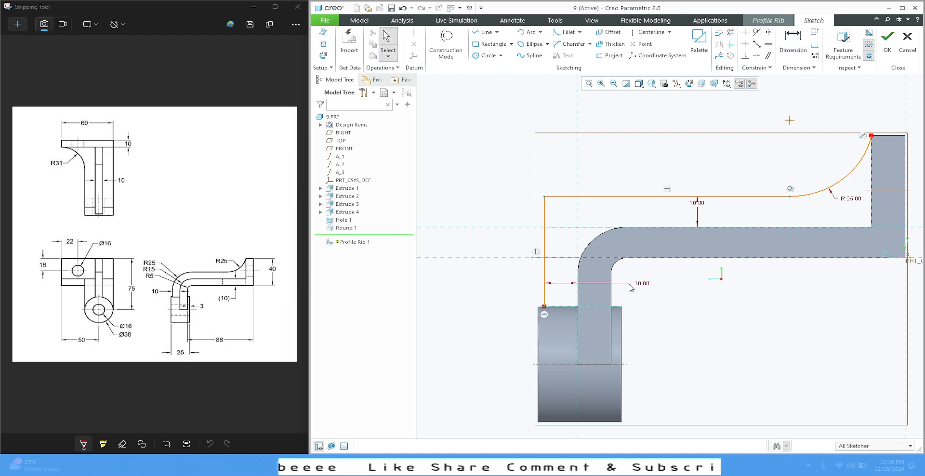
# Step: Fillet the corner between the vertical and horizontal rib lines with a 25 mm radius and finish the rib sketch
pyautogui.click(568, 32)
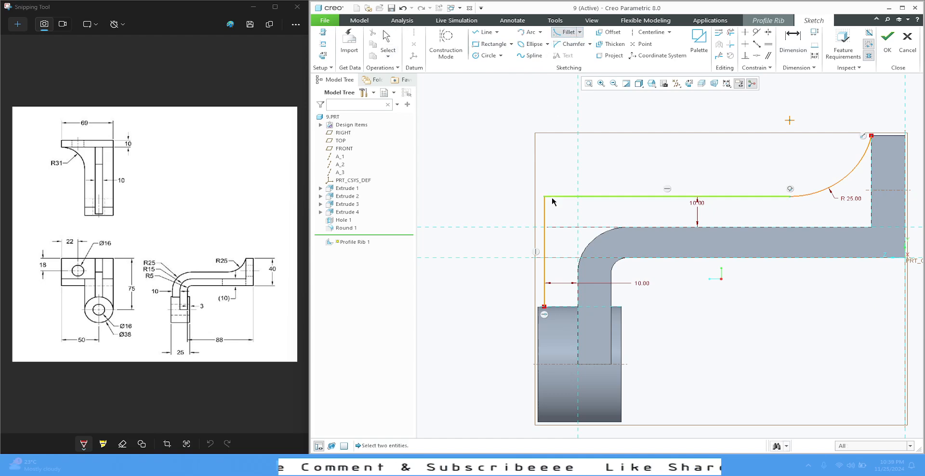
pyautogui.click(553, 198)
pyautogui.click(545, 211)
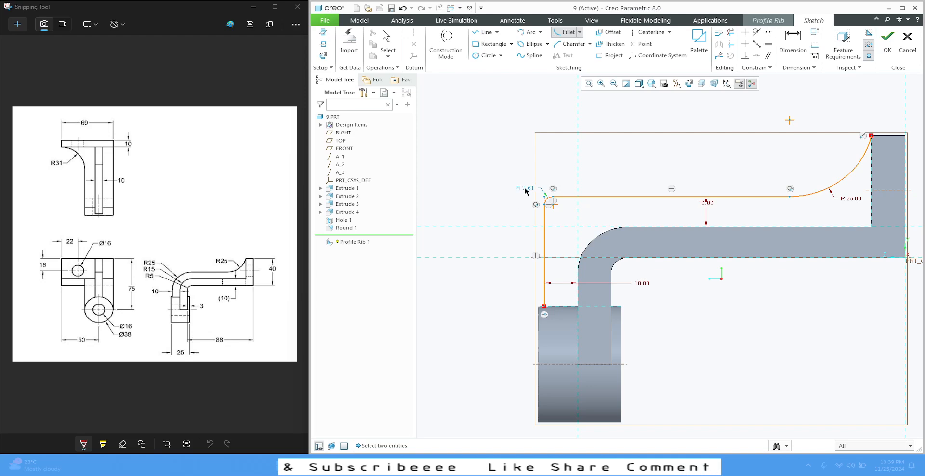
pyautogui.middleClick(522, 189)
pyautogui.doubleClick(527, 188)
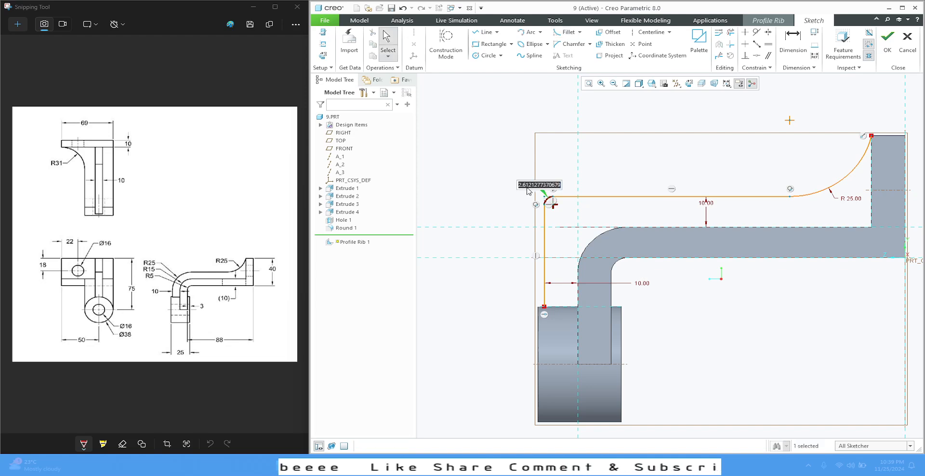
pyautogui.write('25')
pyautogui.press('Return')
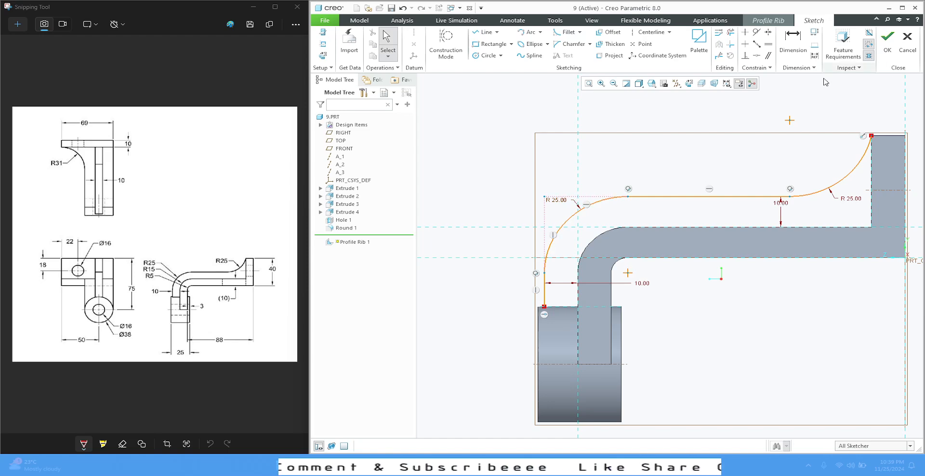
pyautogui.scroll(-2, 530, 167)
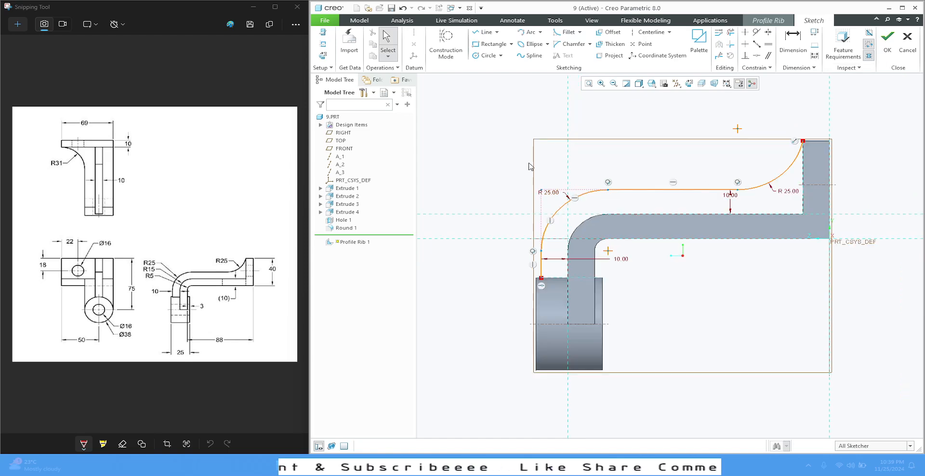
pyautogui.click(888, 48)
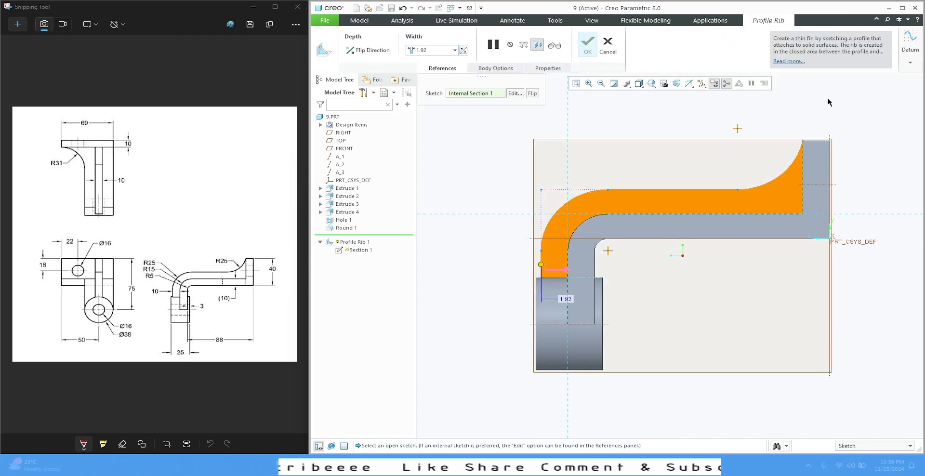
# Step: Set the profile rib's width to 10 mm and complete the rib feature
pyautogui.click(651, 83)
pyautogui.click(660, 101)
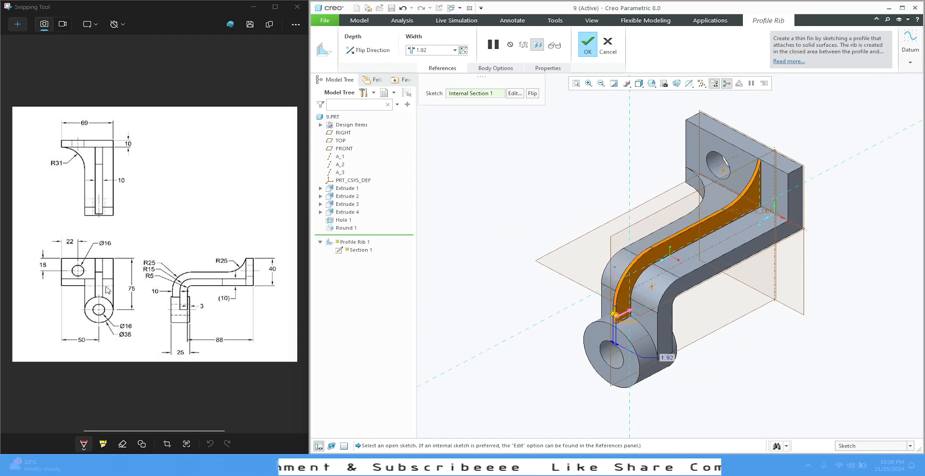
pyautogui.click(443, 49)
pyautogui.write('10')
pyautogui.press('Return')
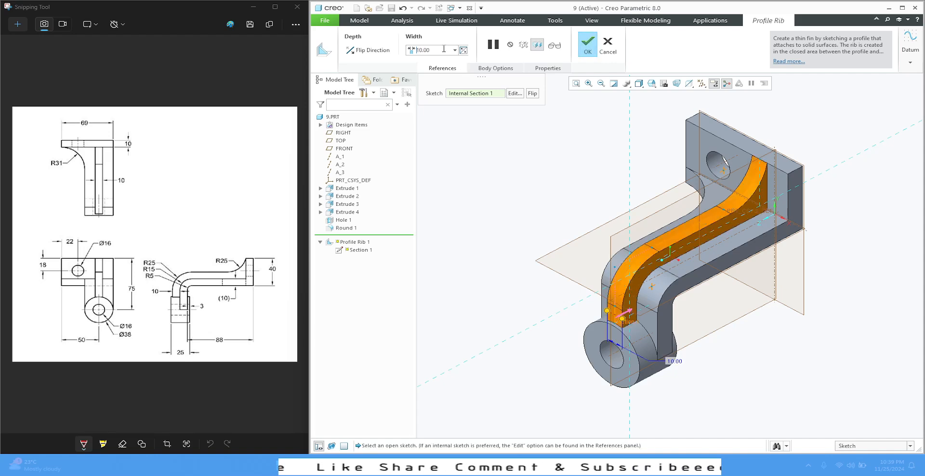
pyautogui.moveTo(537, 154)
pyautogui.mouseDown(button='middle')
pyautogui.moveTo(555, 173)
pyautogui.moveTo(549, 152)
pyautogui.moveTo(537, 149)
pyautogui.mouseUp(button='middle')
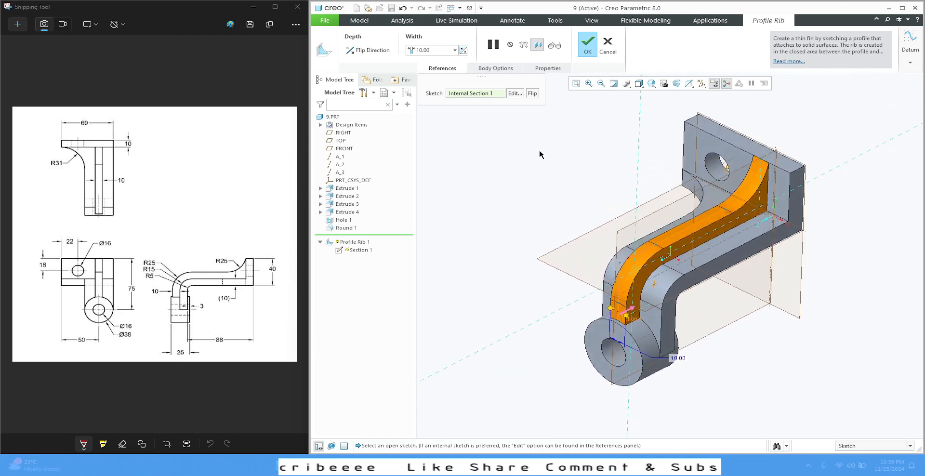
pyautogui.click(589, 44)
pyautogui.click(536, 176)
# Step: Hide all datum axes, points, coordinate systems and planes, and return the finished bracket to its standard 3D orientation
pyautogui.moveTo(535, 178); pyautogui.dragTo(561, 166, button='middle')
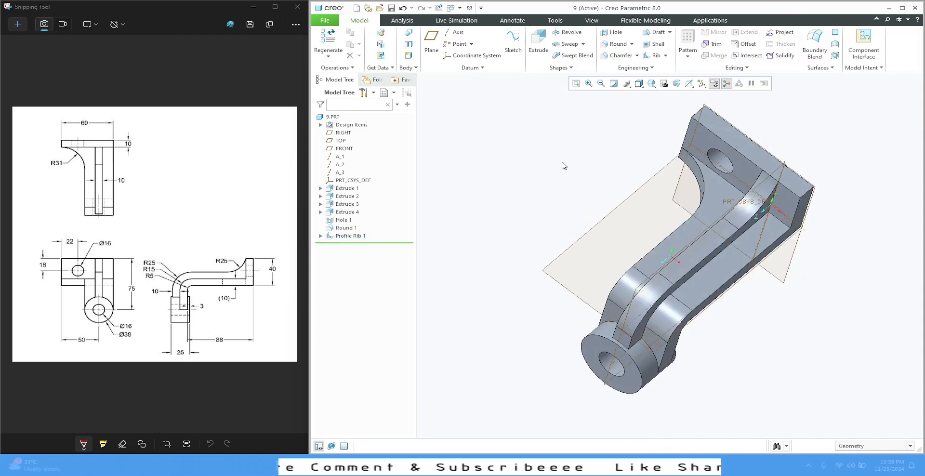
pyautogui.click(701, 84)
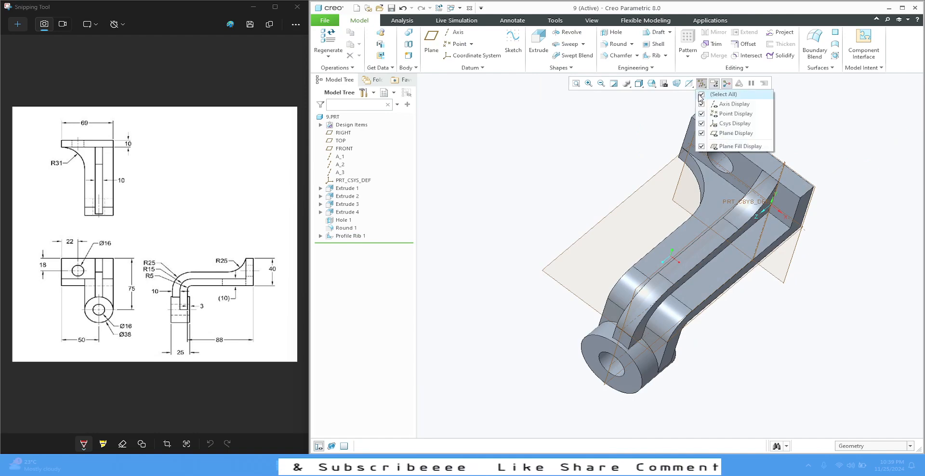
pyautogui.click(702, 94)
pyautogui.moveTo(605, 136); pyautogui.dragTo(564, 153, button='middle')
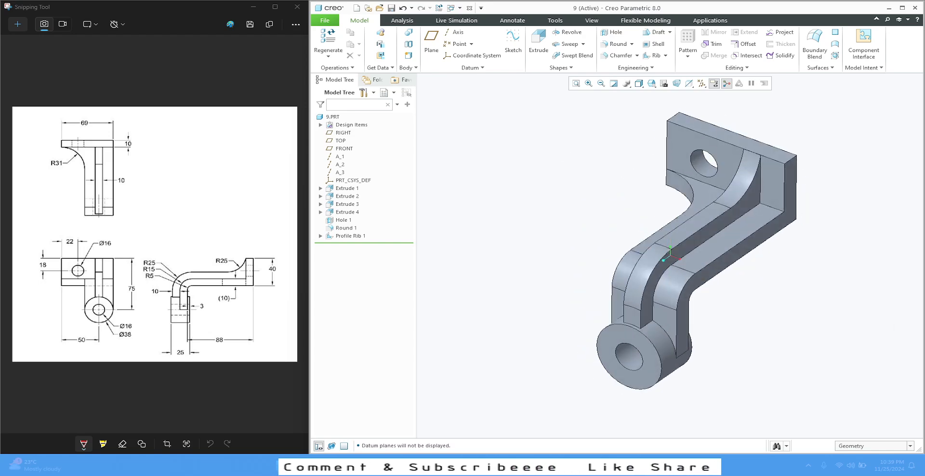
pyautogui.click(652, 84)
pyautogui.click(653, 94)
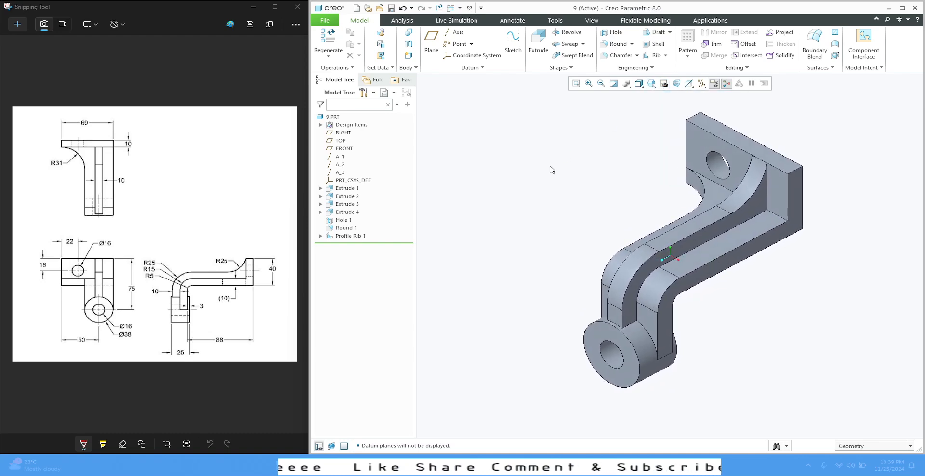